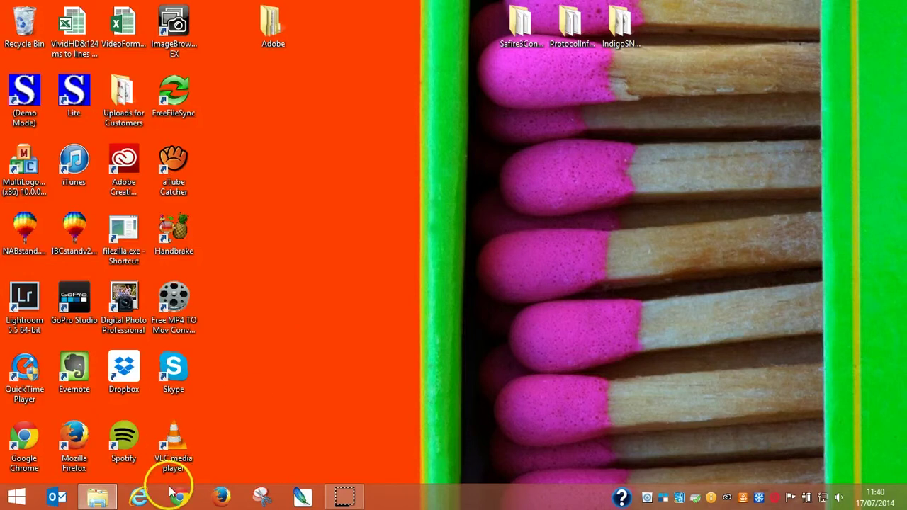
Launch Firefox from the Windows taskbar.
click(224, 496)
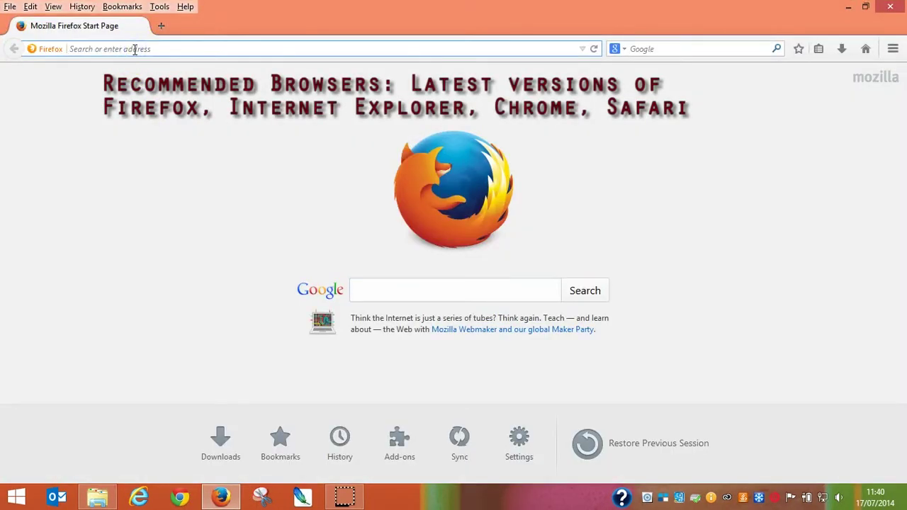
Load the Indigo control page at 10.0.0.201 in Firefox.
text(10.0.0.201)
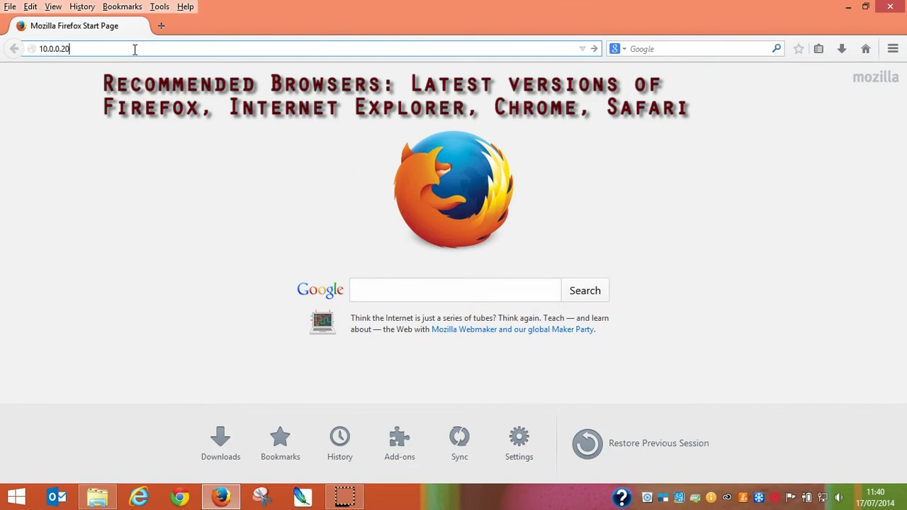
key(Return)
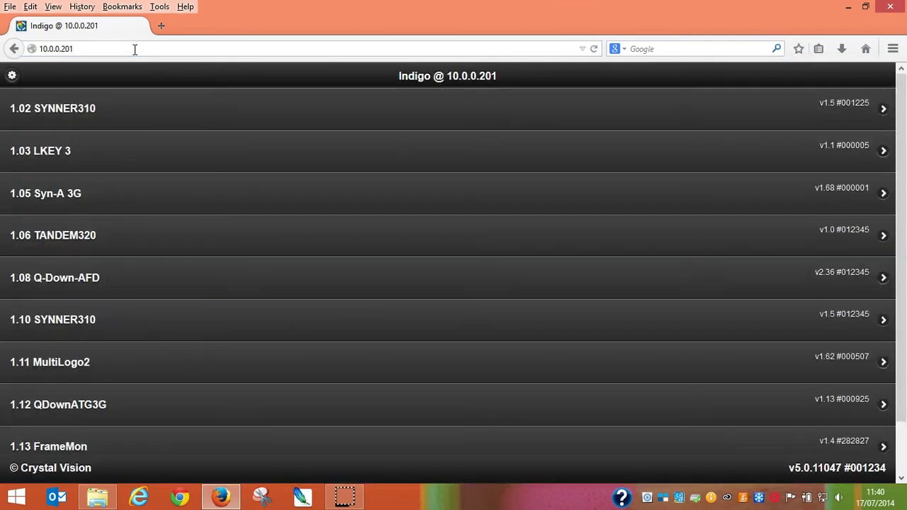
click(201, 116)
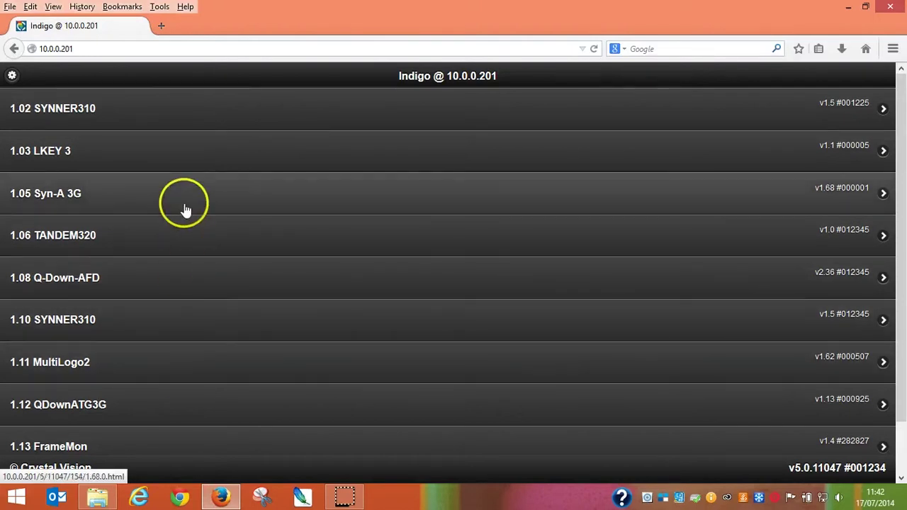
Open the 1.05 Syn-A 3G card's Status page and review its Video and Audio Status sections.
click(184, 210)
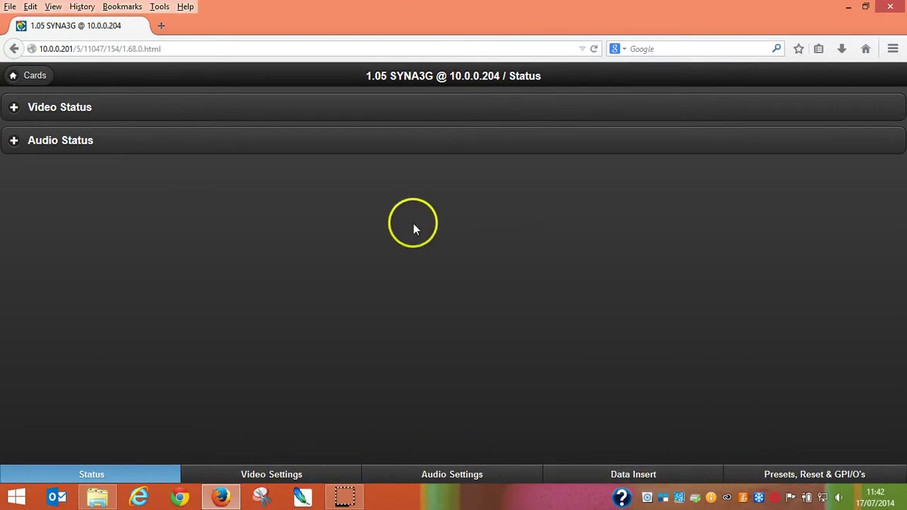
click(34, 112)
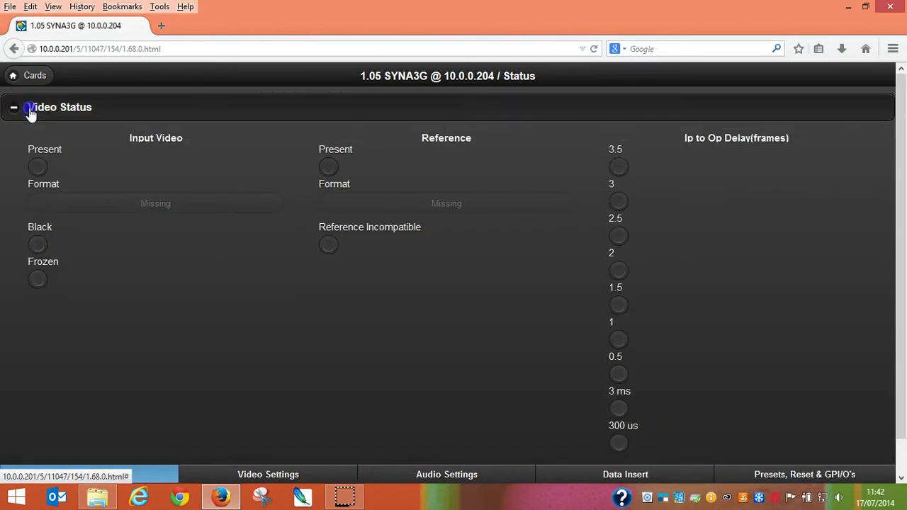
click(30, 113)
click(27, 135)
click(25, 146)
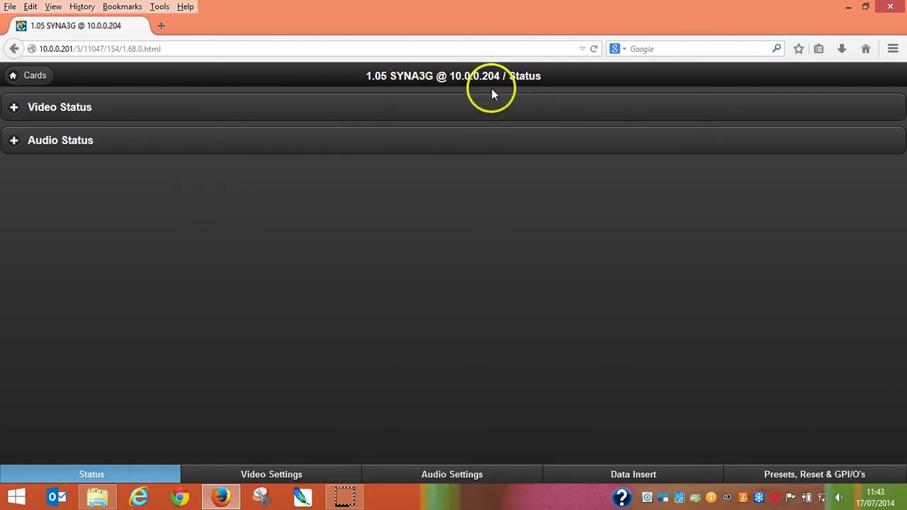
In Video Settings, set Line delay 427 and Pixel delay 370, then return to the card list.
click(346, 478)
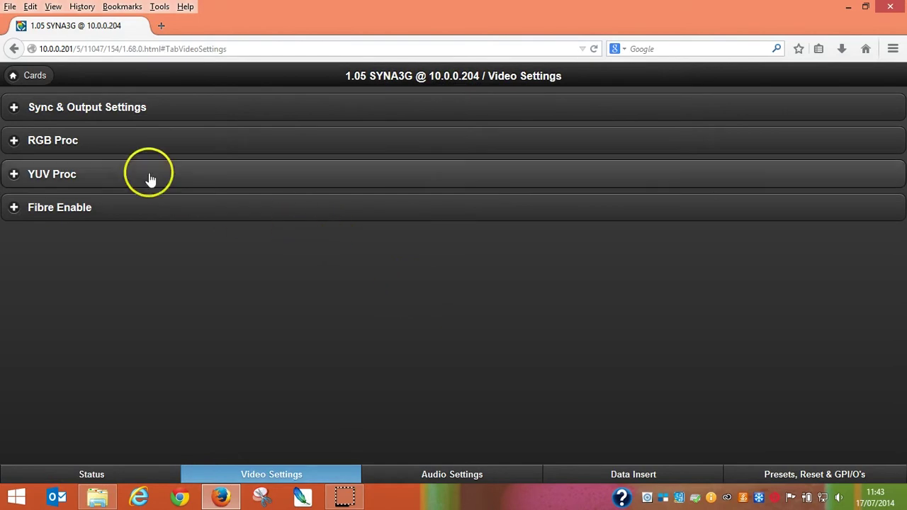
click(21, 107)
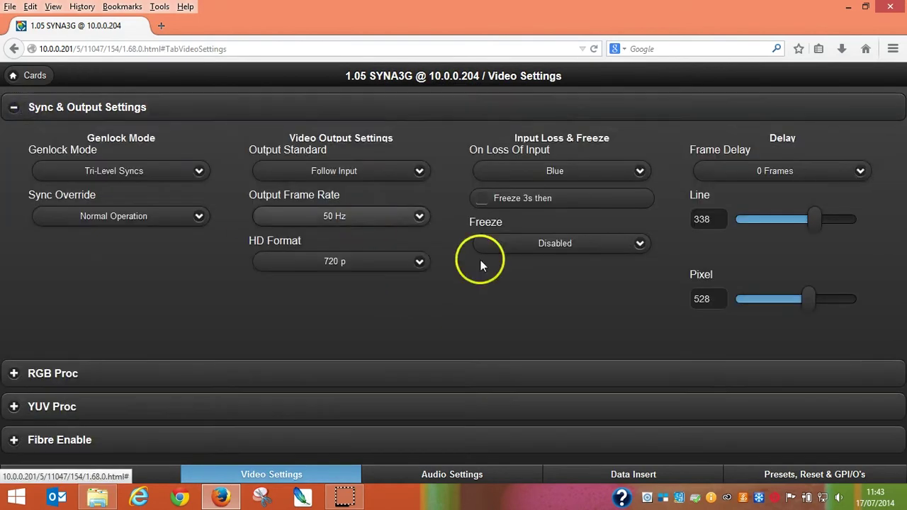
mouse_move(814, 225)
mouse_down()
mouse_move(797, 226)
mouse_move(818, 227)
mouse_up()
mouse_move(812, 299)
mouse_down()
mouse_move(783, 300)
mouse_move(805, 300)
mouse_up()
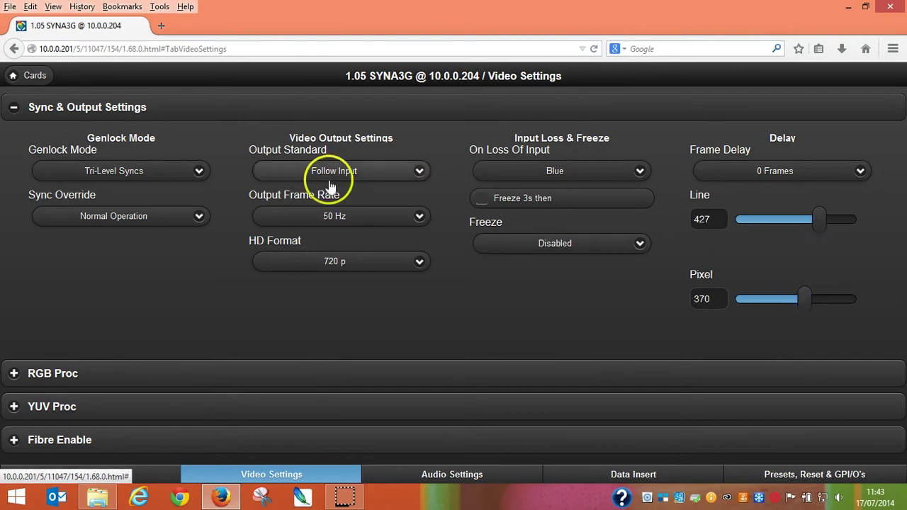
click(34, 78)
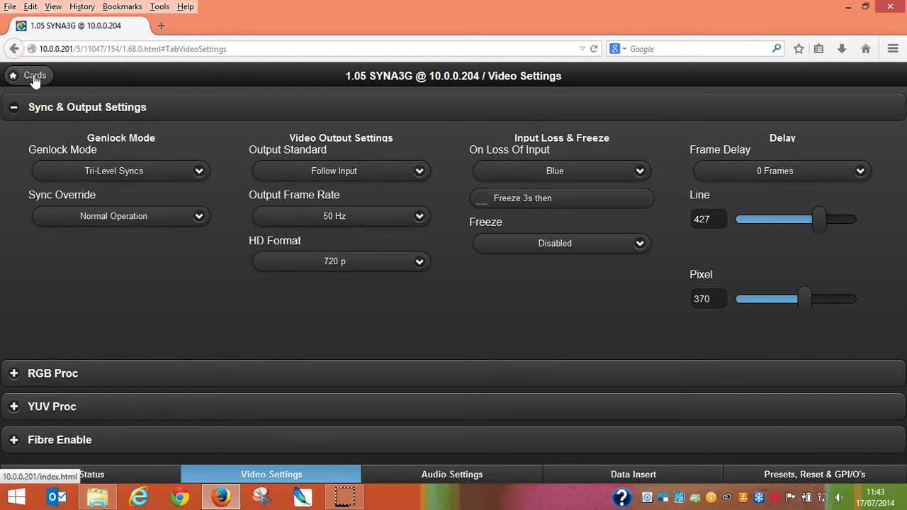
click(34, 78)
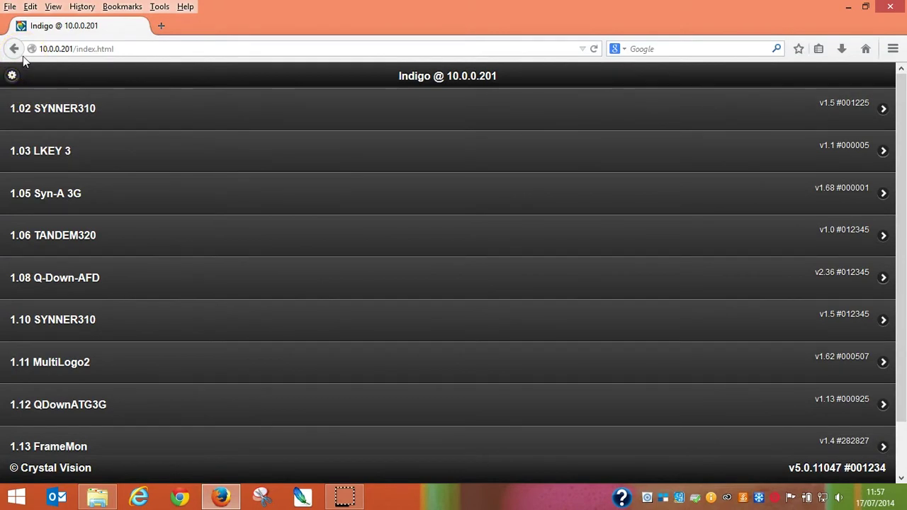
click(12, 75)
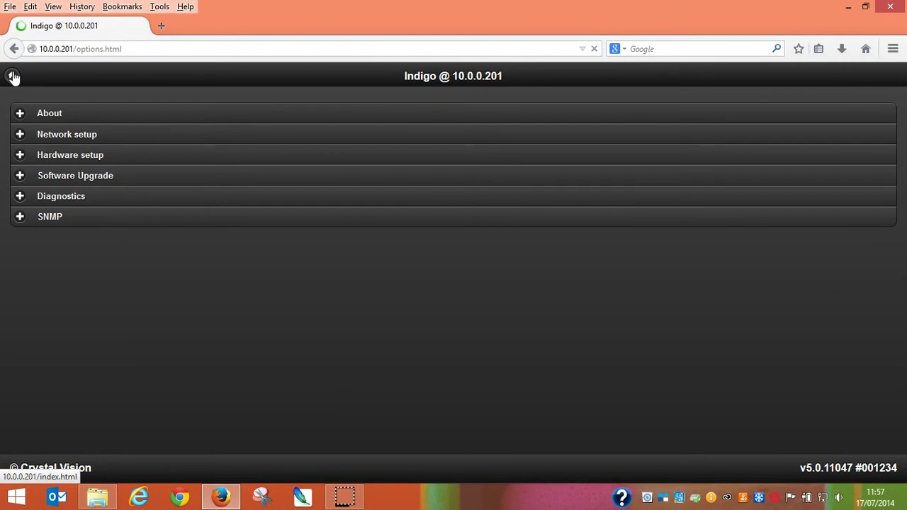
click(21, 134)
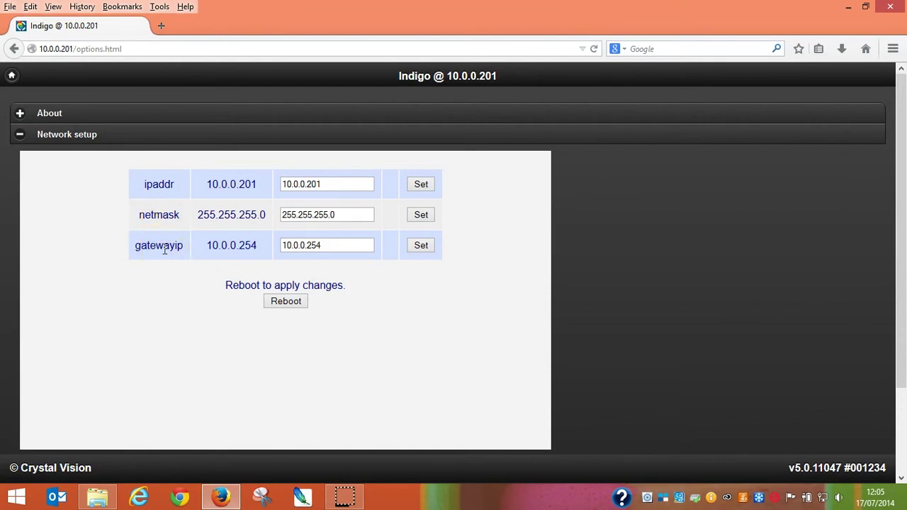
click(20, 134)
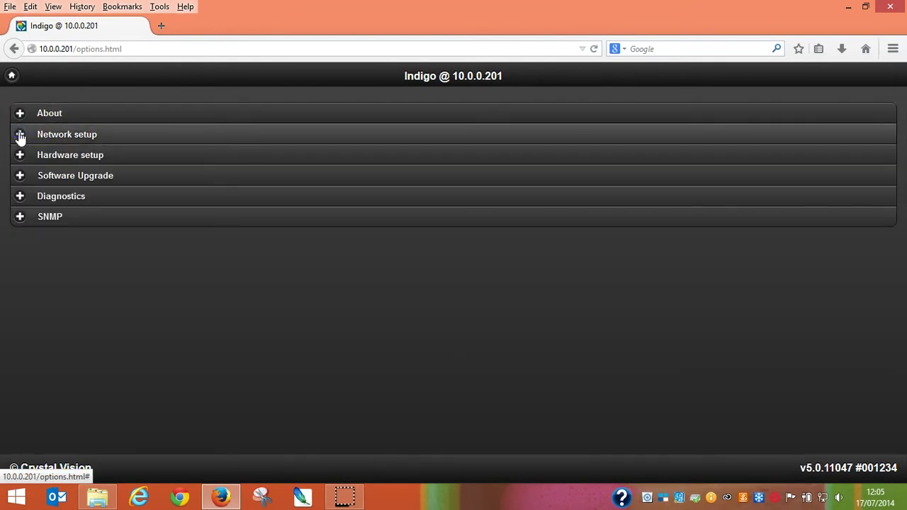
click(61, 114)
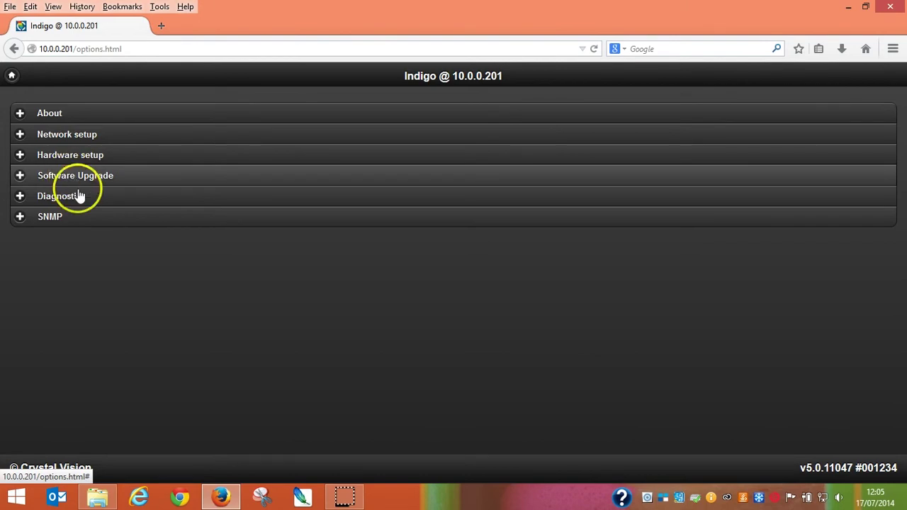
click(21, 217)
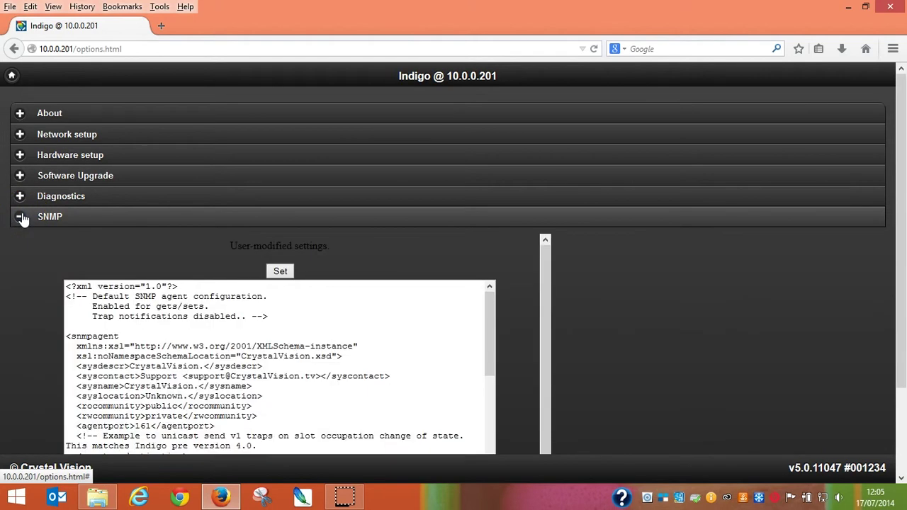
click(22, 217)
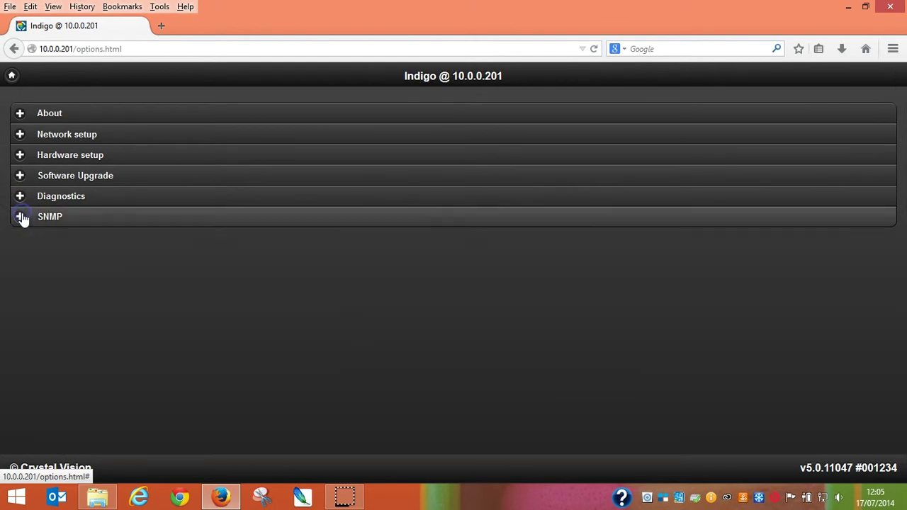
click(13, 77)
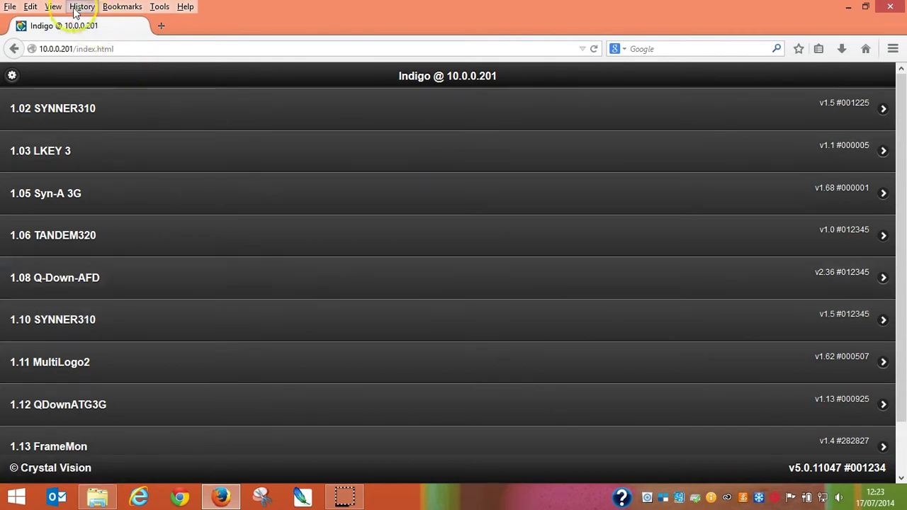
Show the Bookmarks sidebar in Firefox.
click(53, 6)
mouse_move(77, 37)
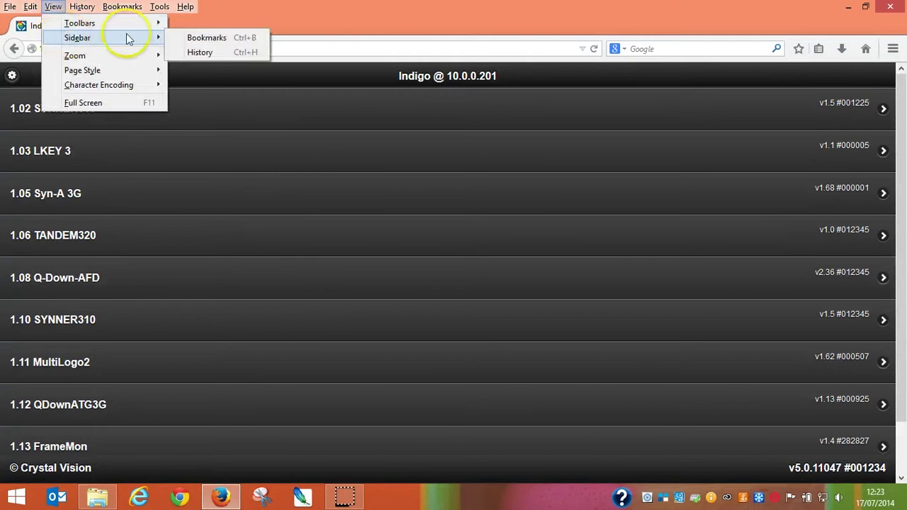
click(193, 39)
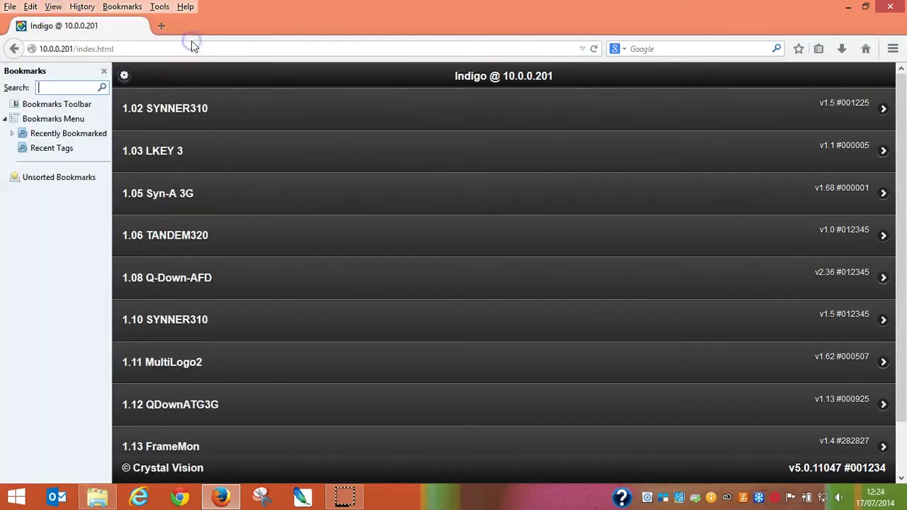
Create a bookmarks folder named 'Crystal Vision frames' under Bookmarks Menu.
right_click(79, 163)
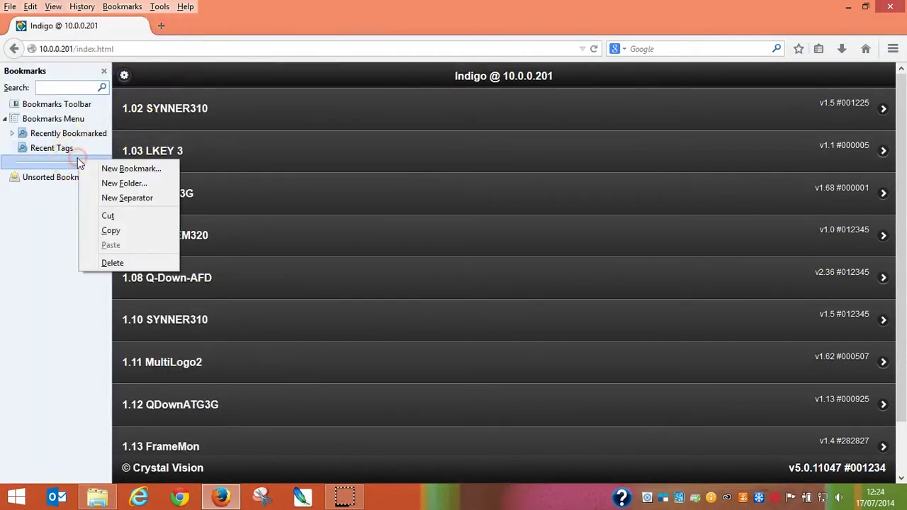
click(103, 185)
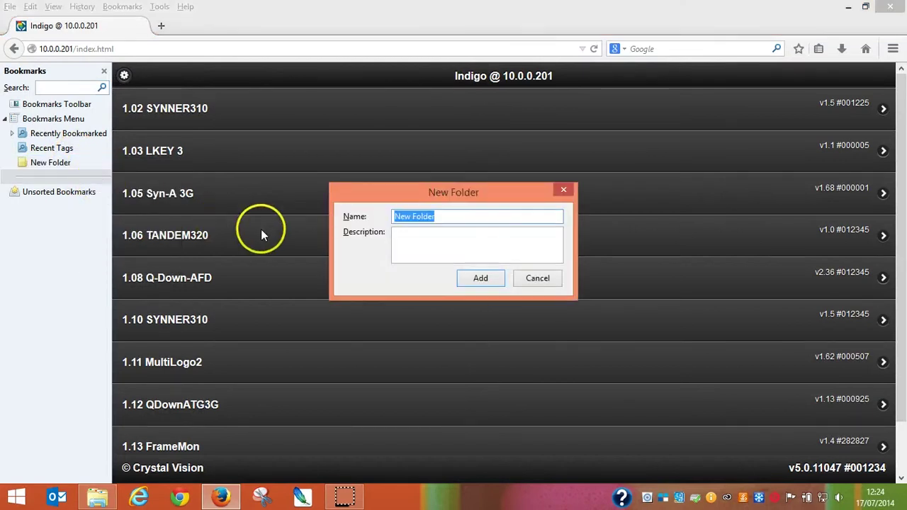
text(Crystal Vision)
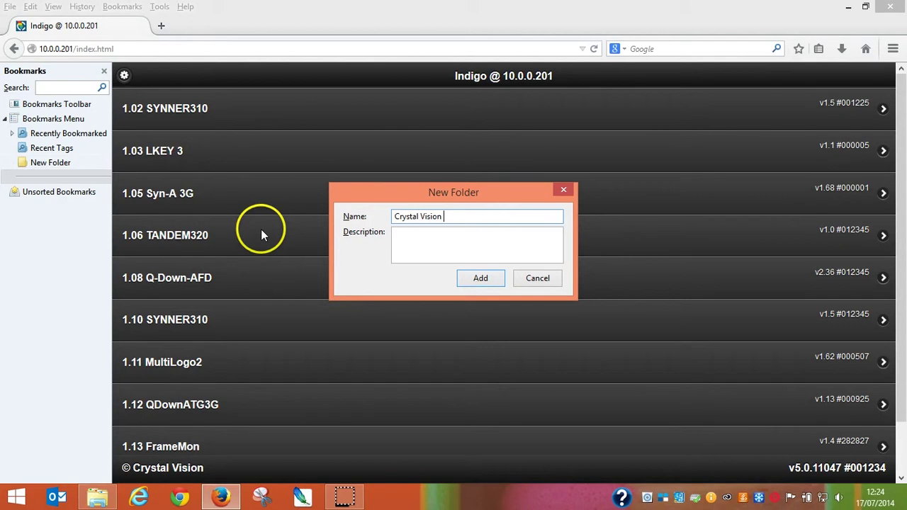
text( frames)
click(480, 280)
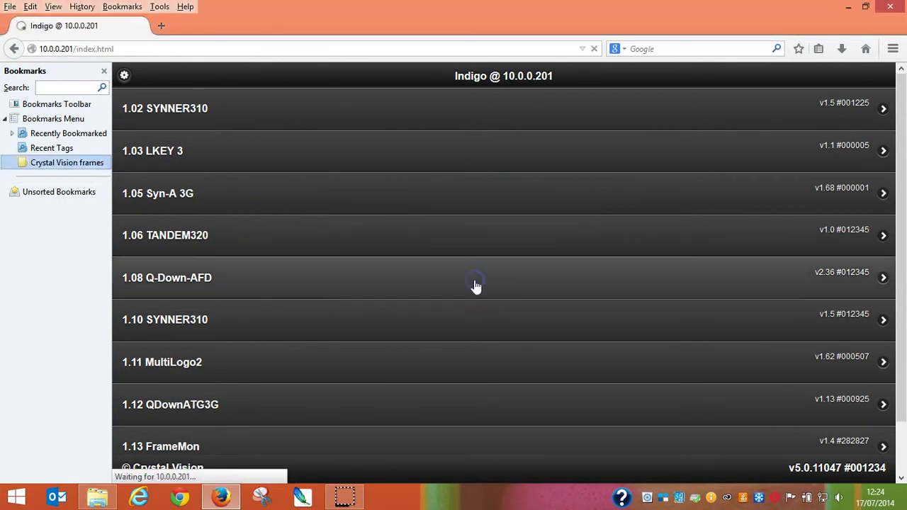
Bookmark the Indigo @ 10.0.0.201 page into the Crystal Vision frames folder.
right_click(418, 80)
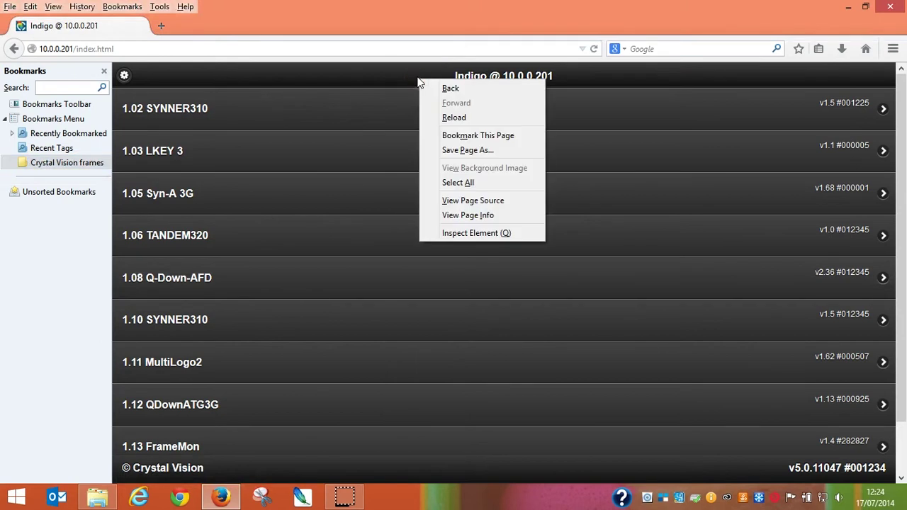
click(453, 135)
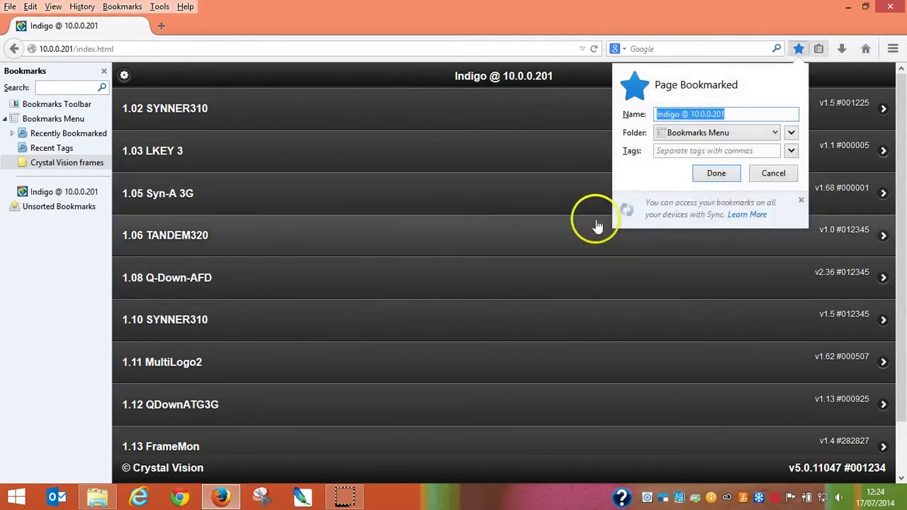
click(775, 133)
click(731, 200)
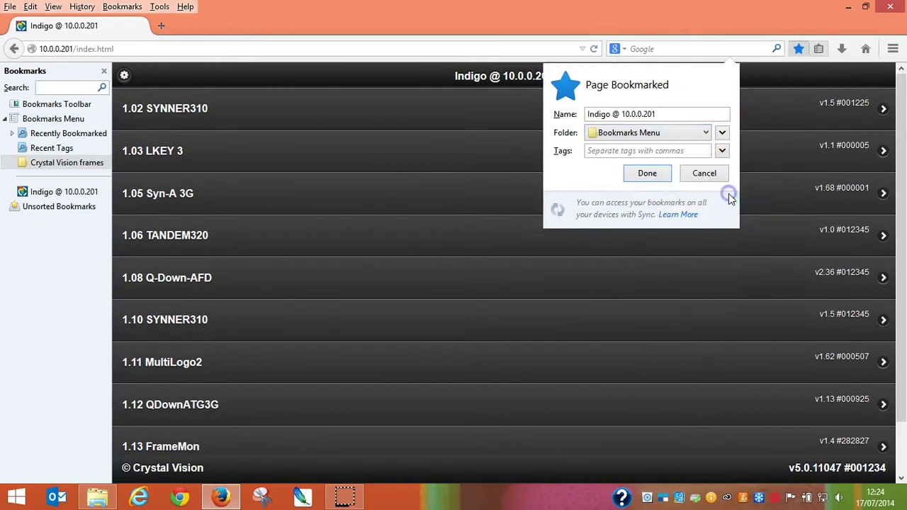
click(663, 181)
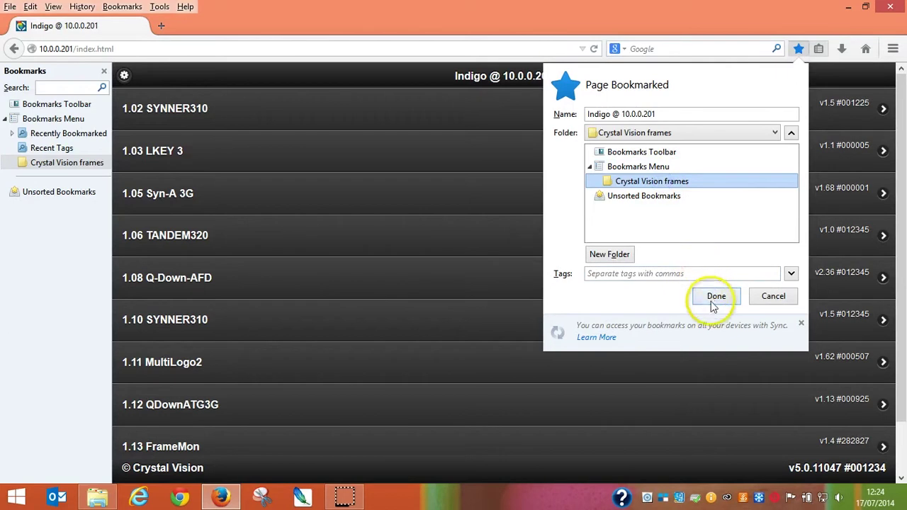
click(713, 297)
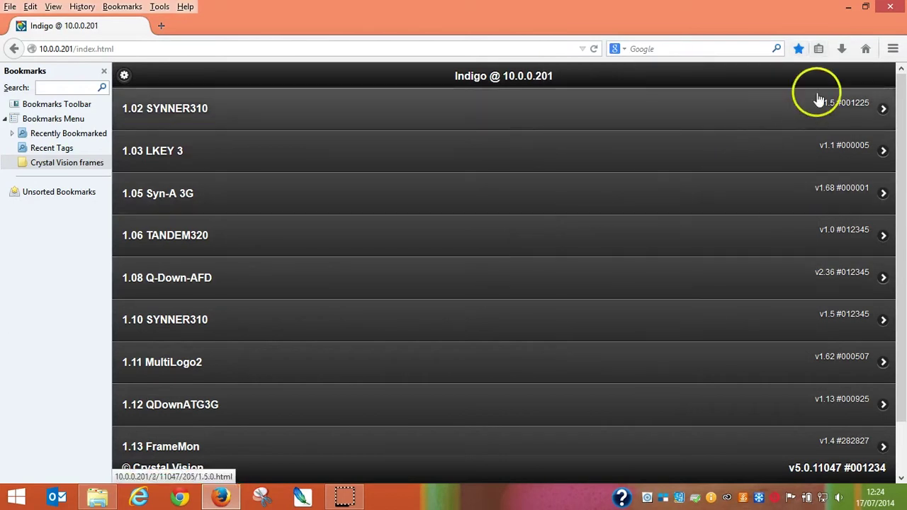
Go to the start page, then reopen the Indigo page from its sidebar bookmark.
click(865, 49)
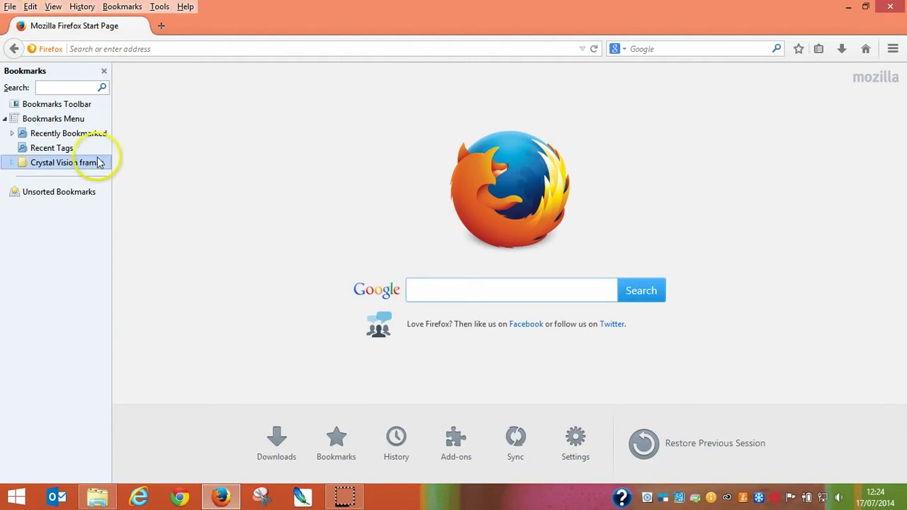
click(49, 162)
click(67, 178)
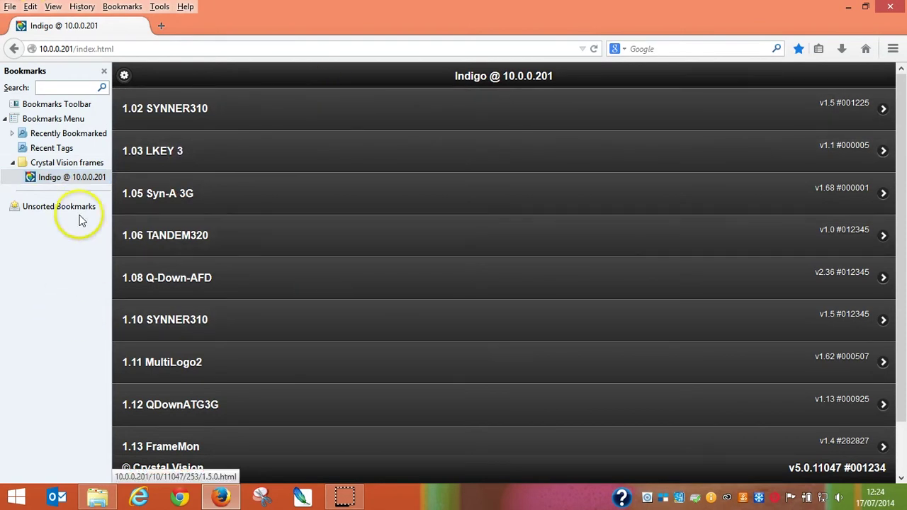
Rename the Indigo bookmark to 'Glue Frame @ 10.0.0.201' via its Properties.
right_click(73, 178)
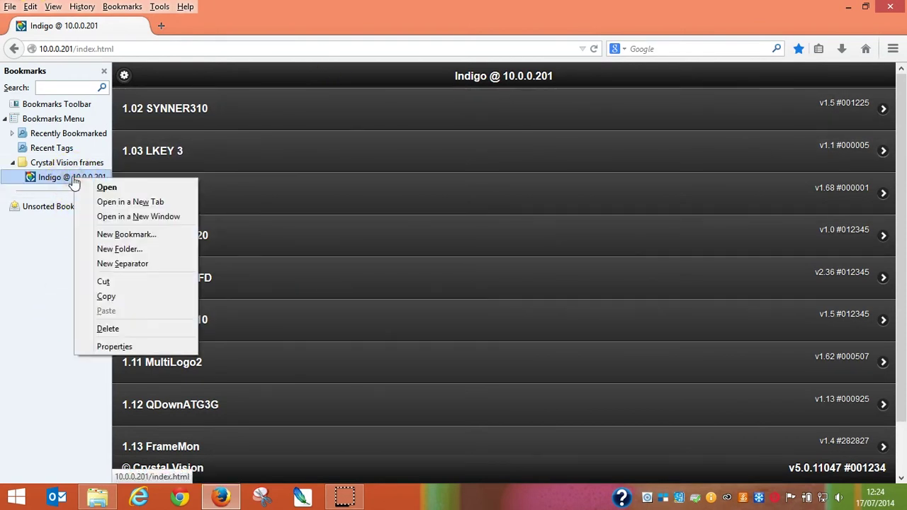
click(108, 347)
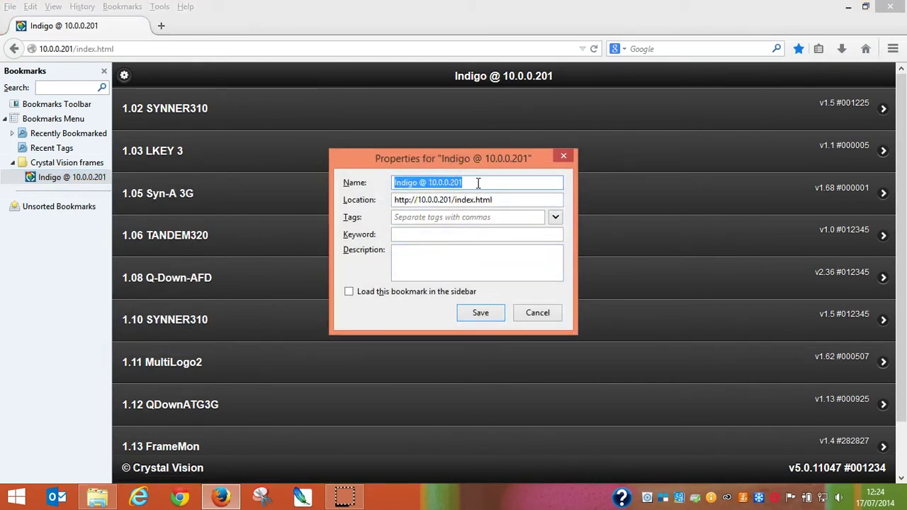
text(Glue Frame @ 10.0.0.20)
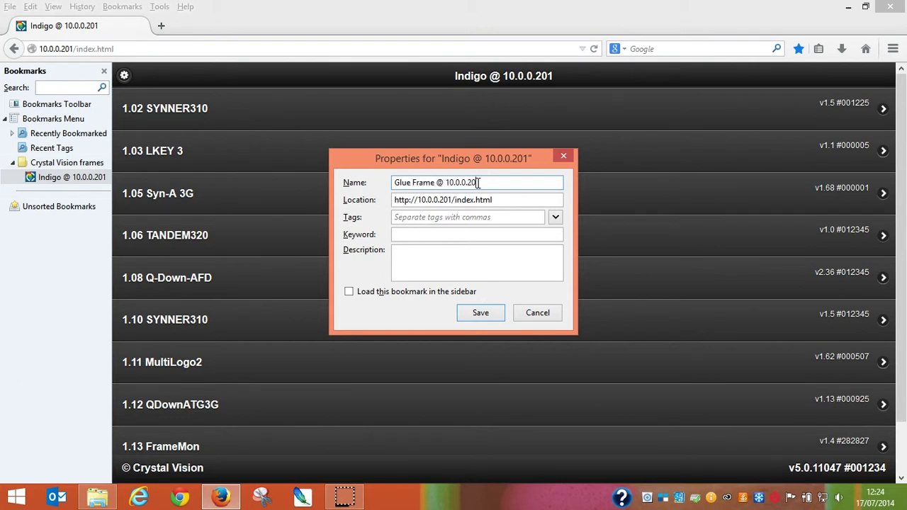
click(480, 313)
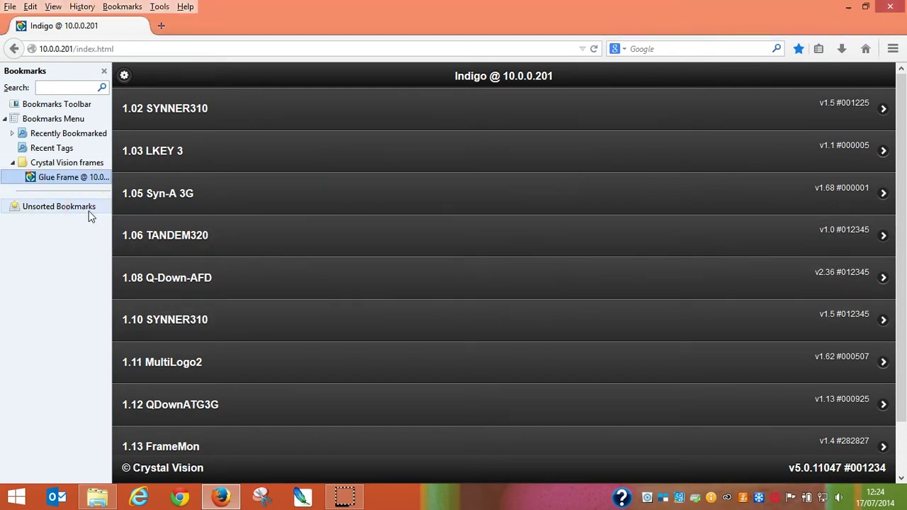
Create a bookmarks folder named 'Syncs' below Crystal Vision frames in the sidebar.
click(58, 186)
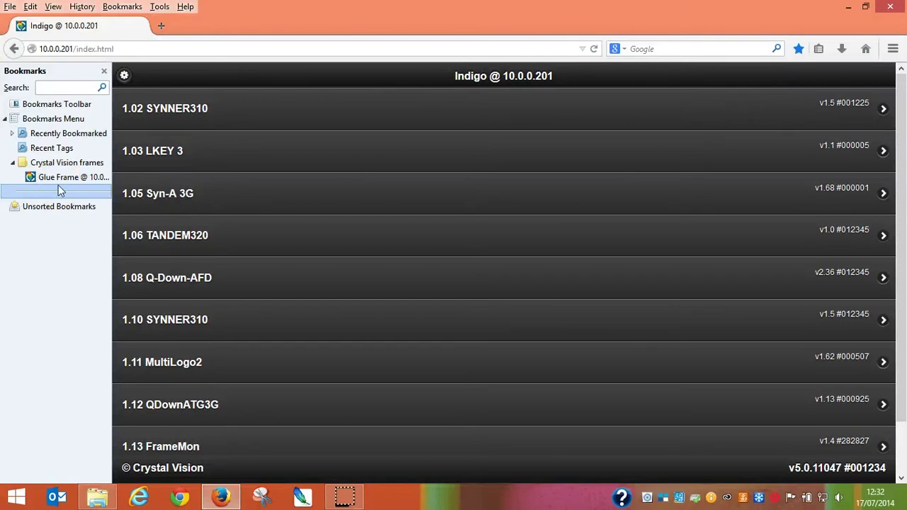
click(571, 111)
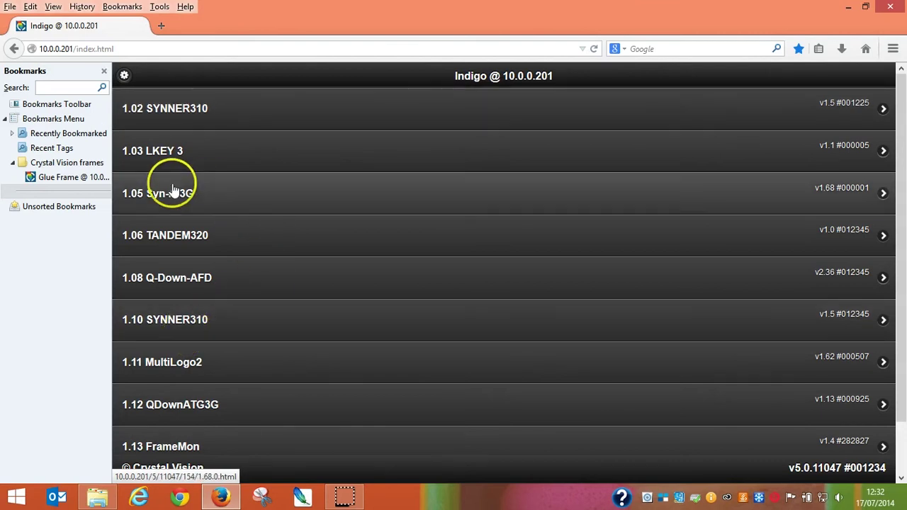
right_click(75, 189)
click(91, 214)
text(Syncs)
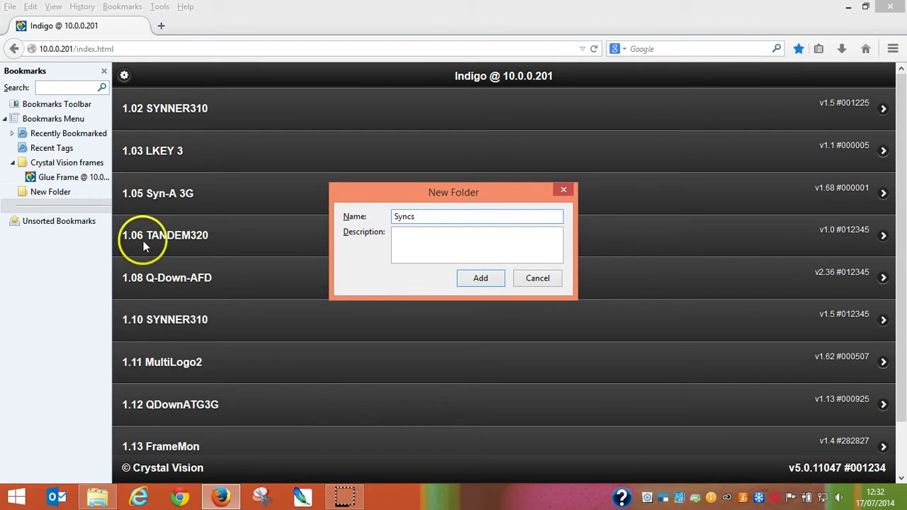
click(494, 278)
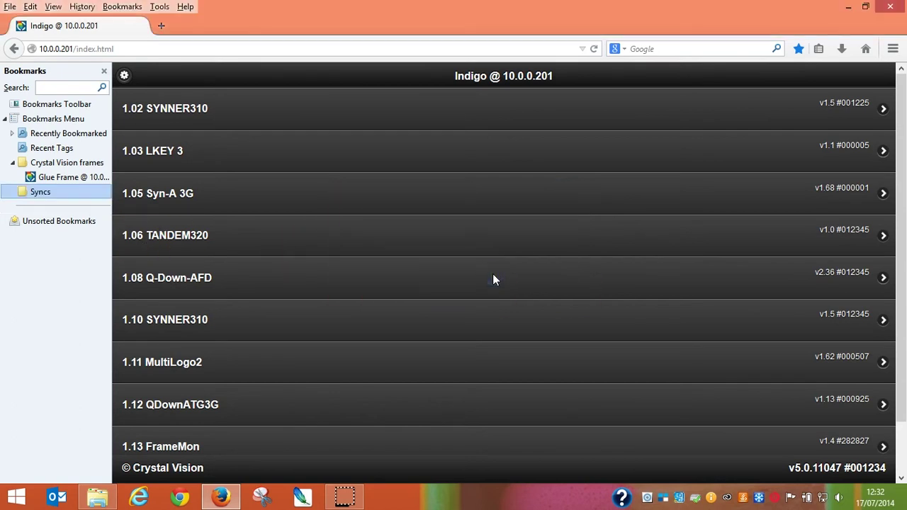
Bookmark the 1.02 SYNNER310 and 1.05 Syn-A 3G card links into the Syncs folder.
right_click(230, 105)
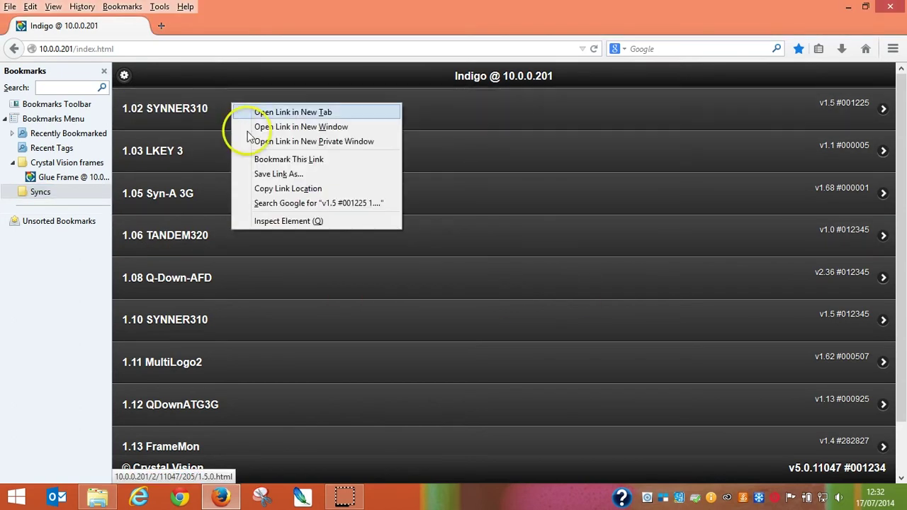
click(259, 159)
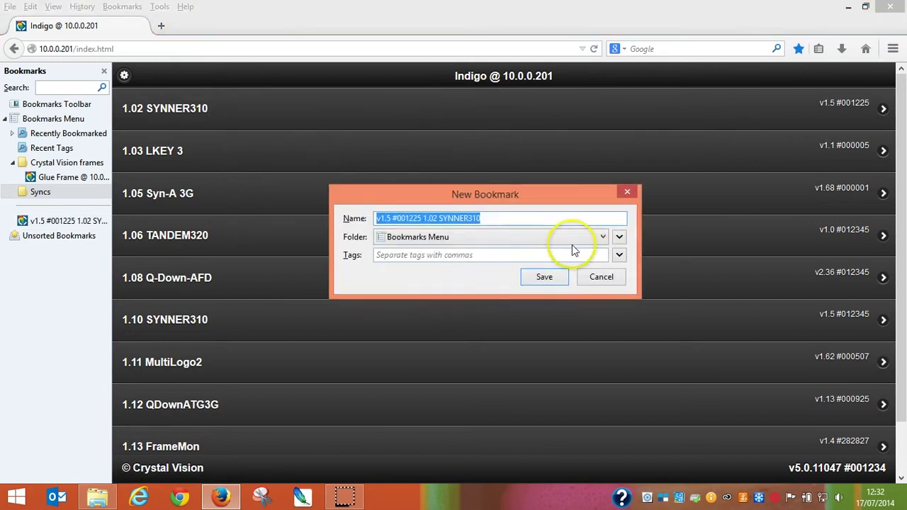
click(602, 236)
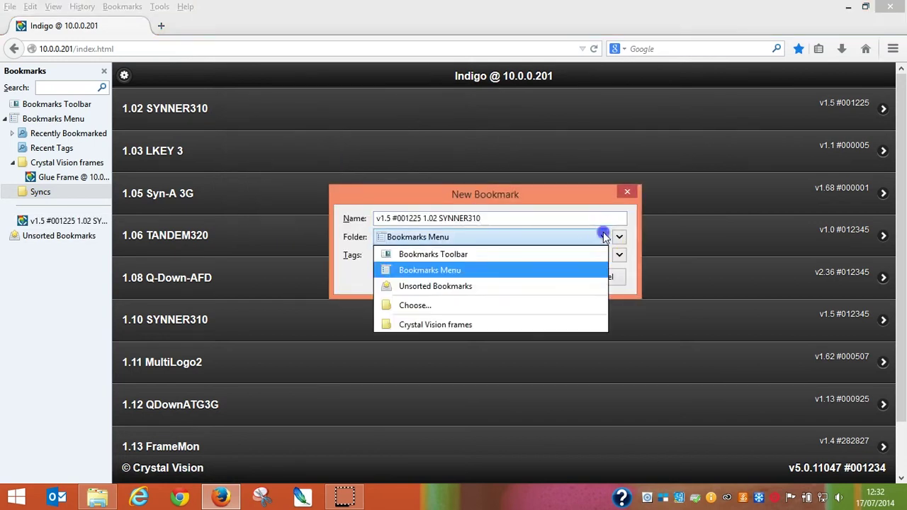
click(431, 310)
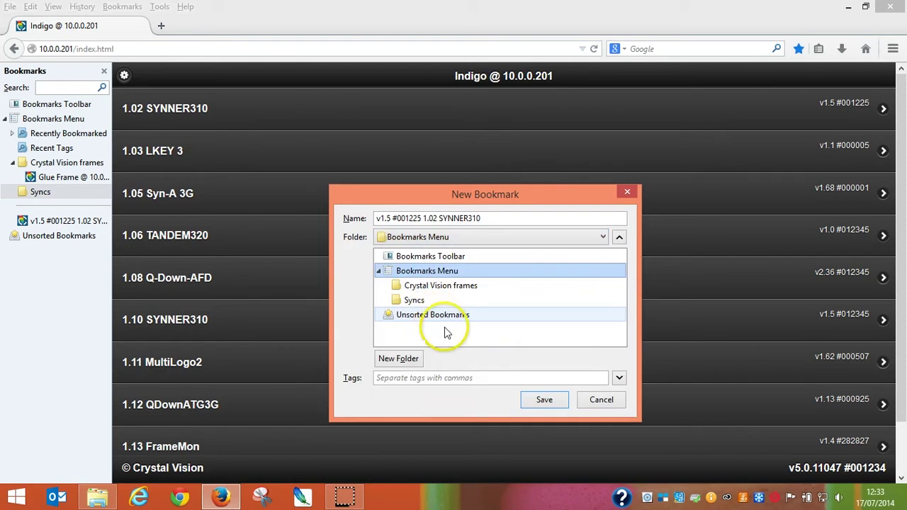
click(414, 300)
click(544, 401)
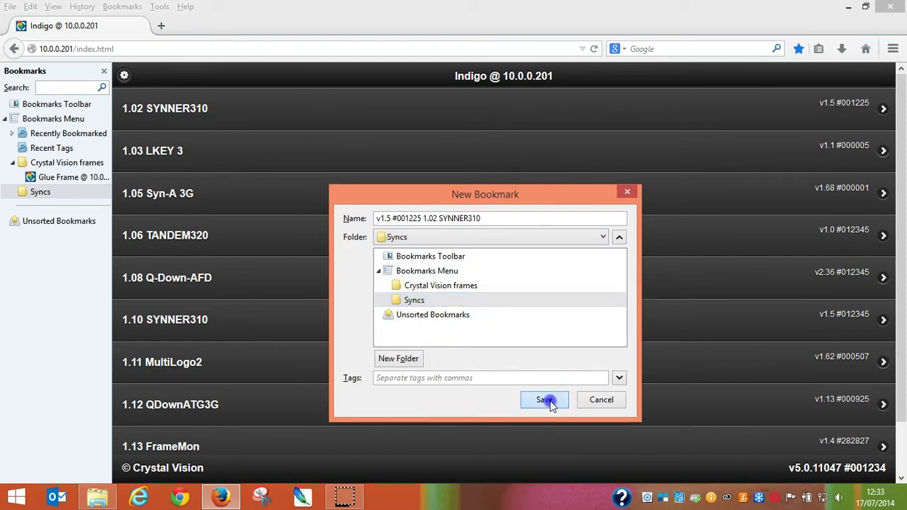
right_click(277, 199)
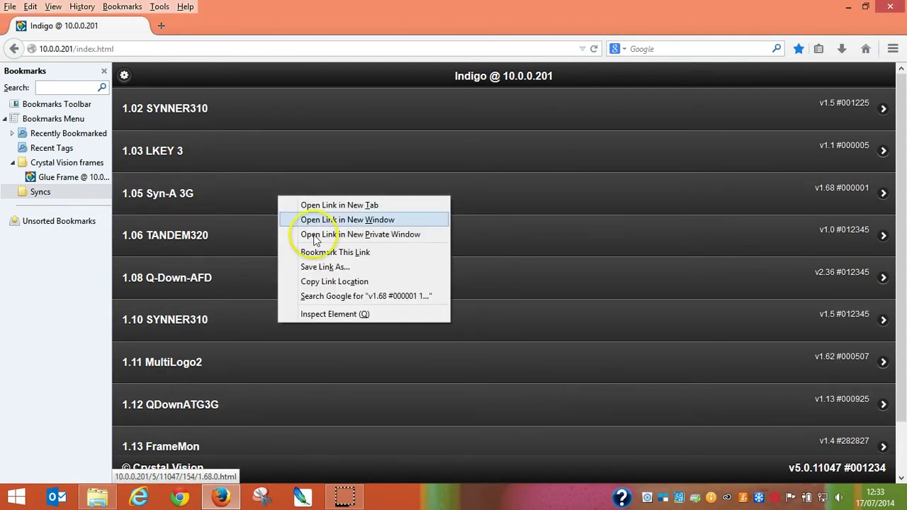
click(322, 259)
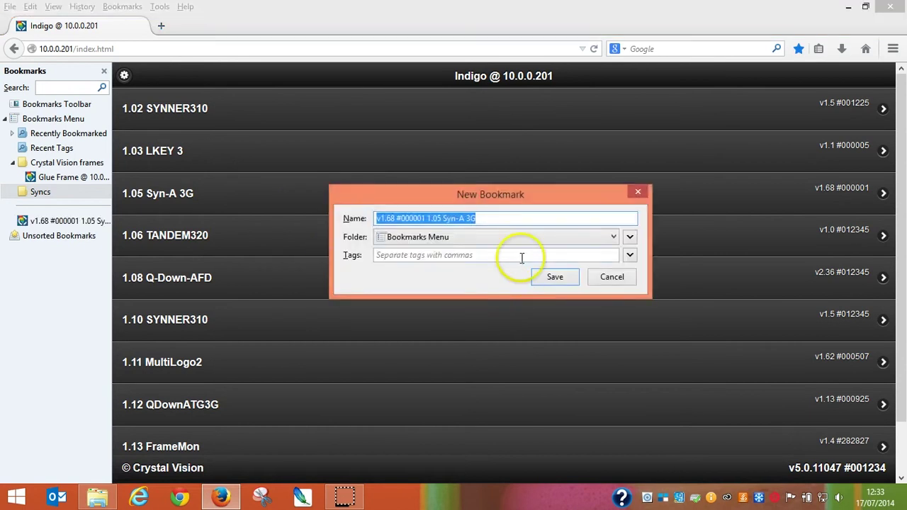
click(615, 241)
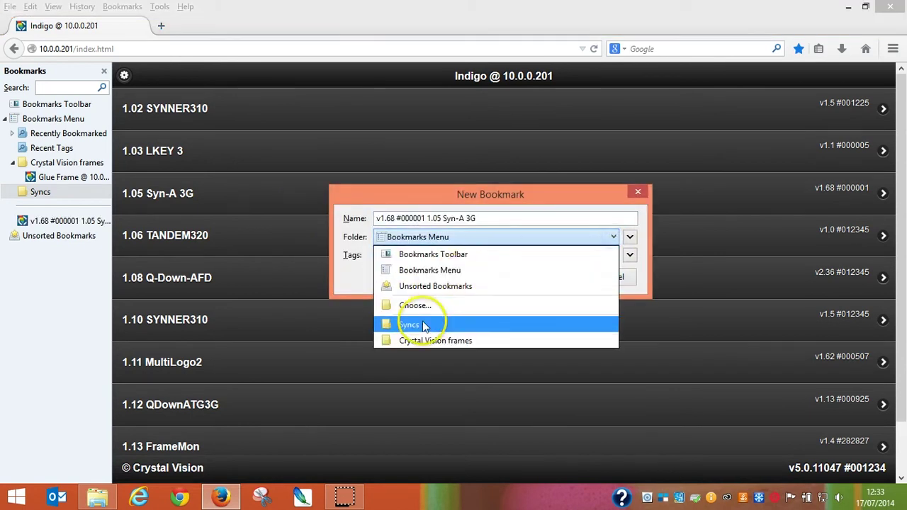
click(472, 320)
click(552, 278)
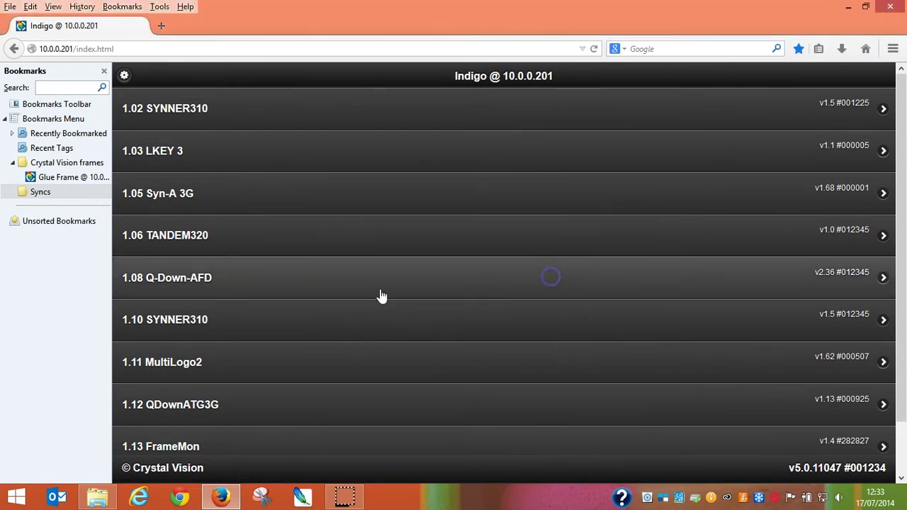
Bookmark the 1.10 SYNNER310 card link into Syncs and expand that folder.
right_click(282, 327)
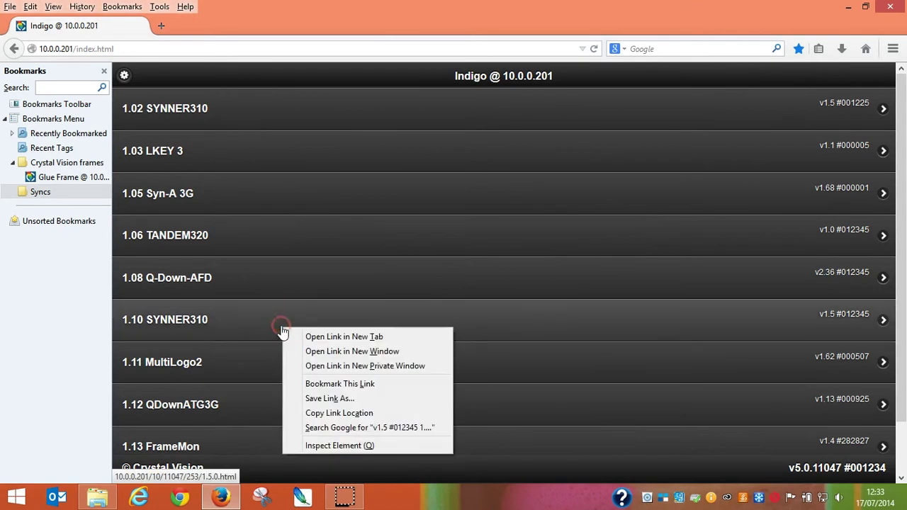
click(315, 384)
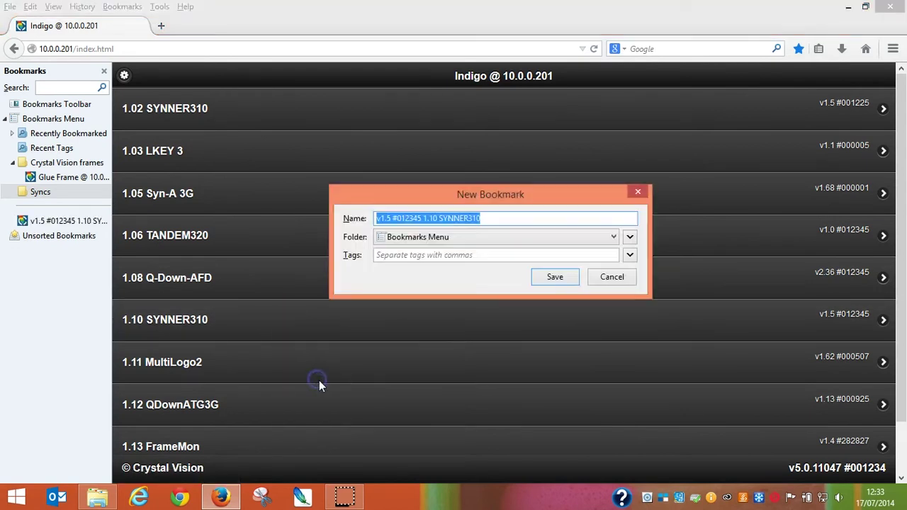
click(613, 239)
click(425, 325)
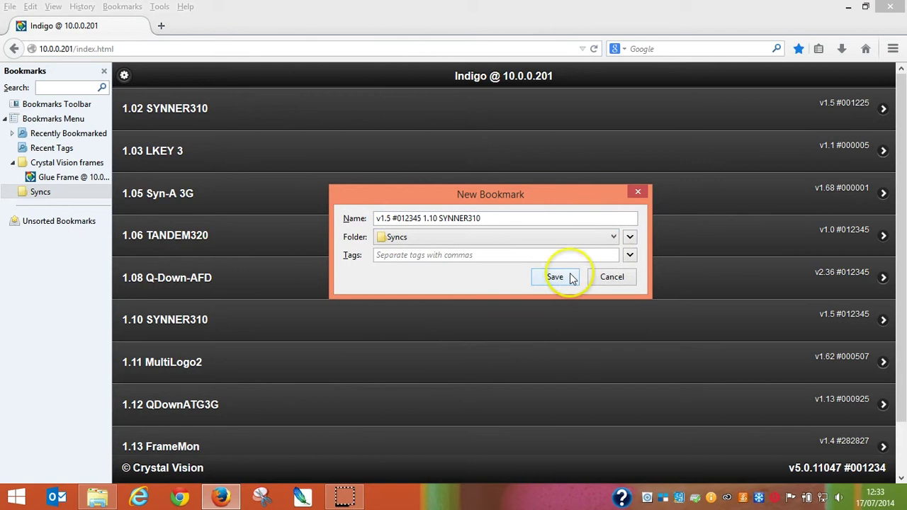
click(566, 278)
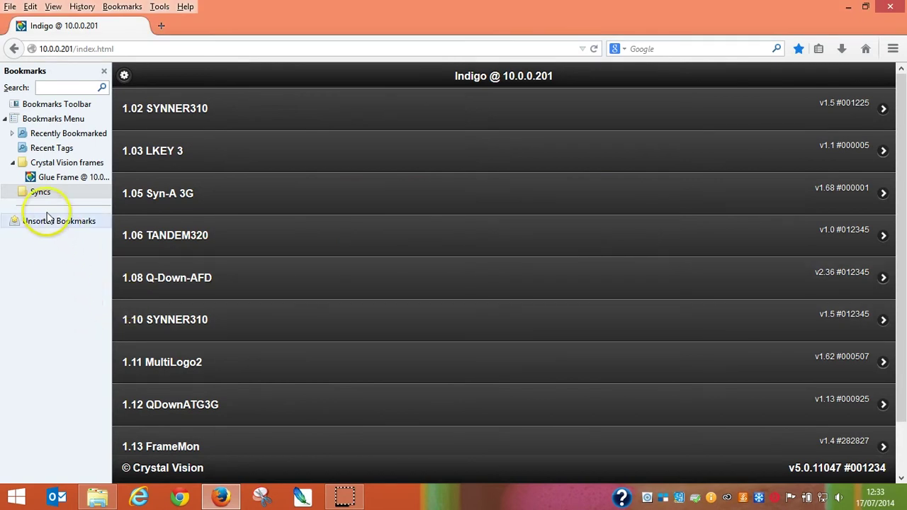
click(35, 192)
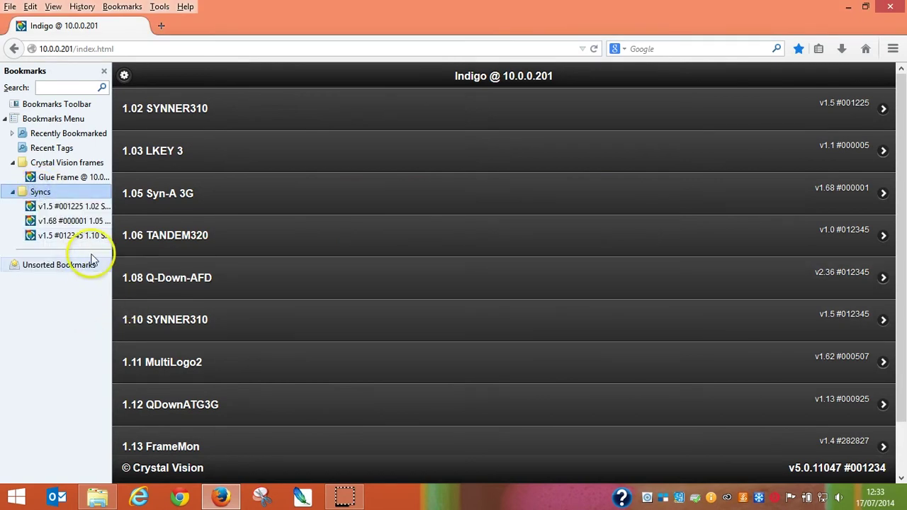
Widen the Bookmarks sidebar to show full names and open the first Syncs bookmark.
drag(111, 270, 188, 283)
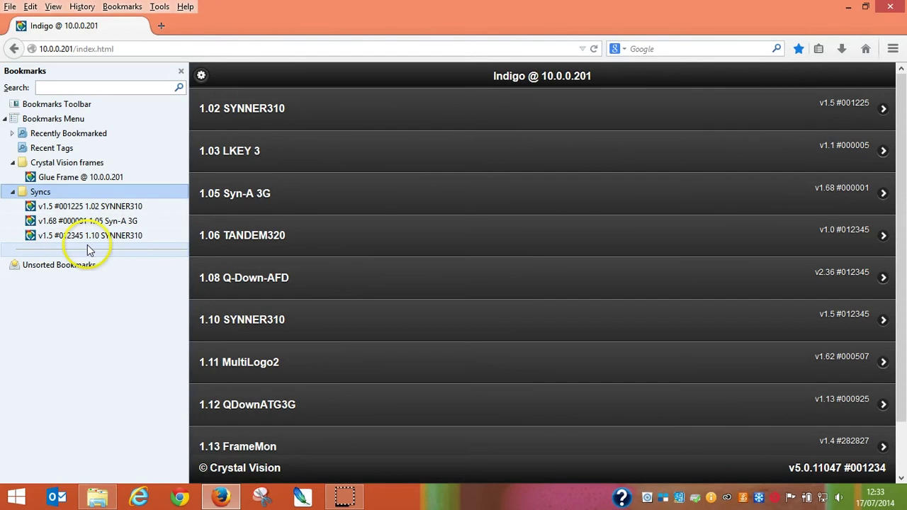
click(87, 210)
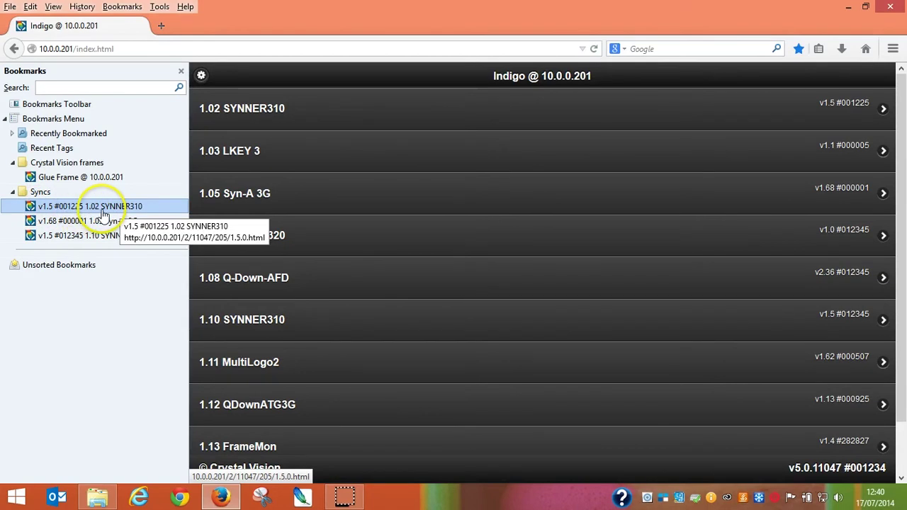
Rename the first Syncs bookmark to 'line1 sync' via its Properties.
right_click(80, 206)
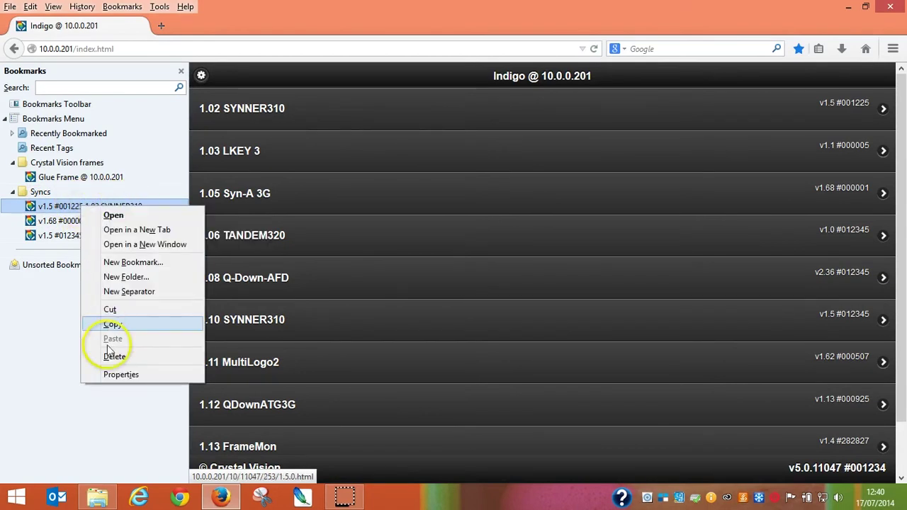
click(117, 374)
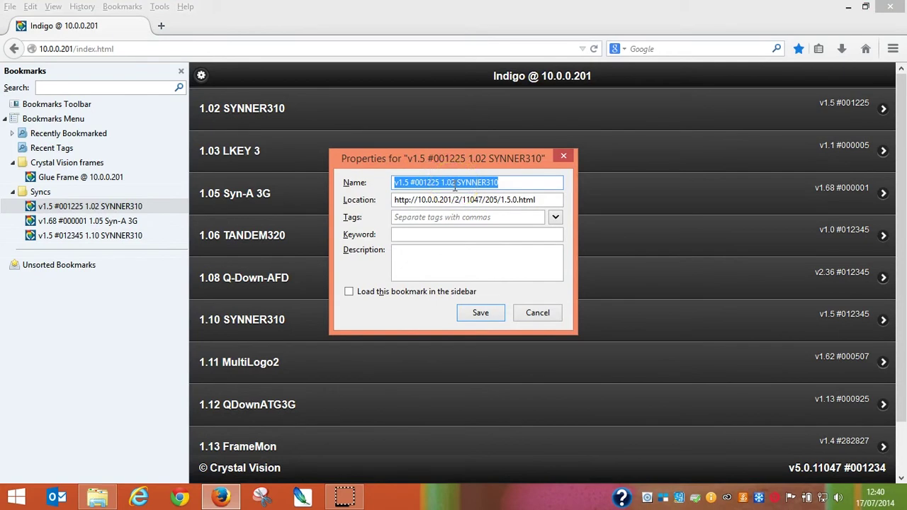
text(line1 sync)
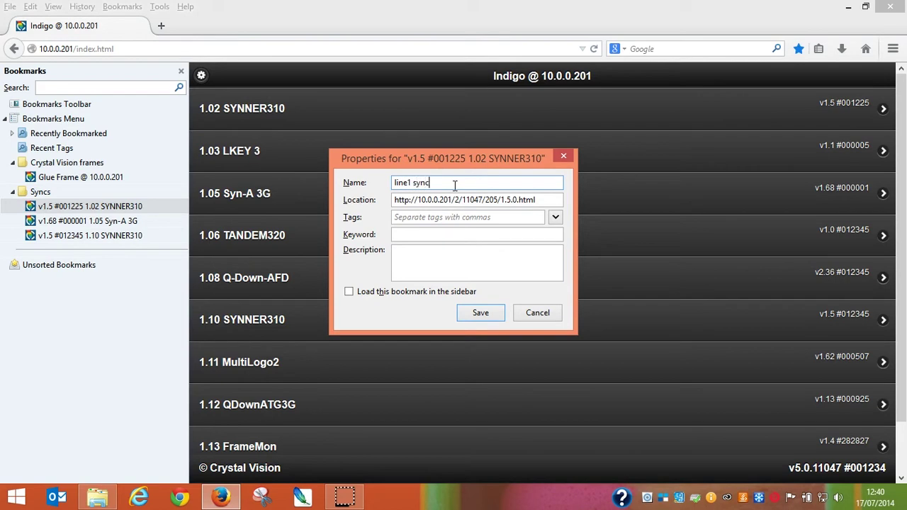
click(469, 311)
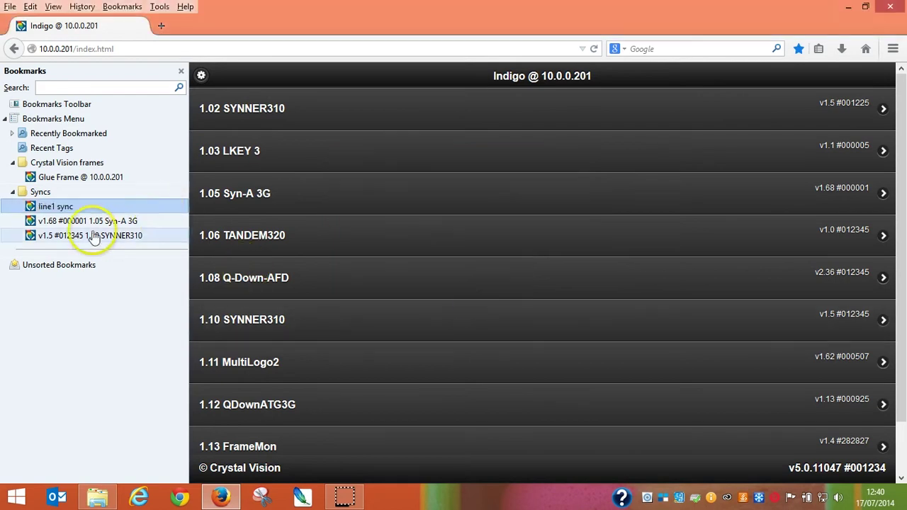
Rename the 1.05 Syn-A 3G bookmark to 'line2 sync'.
right_click(87, 222)
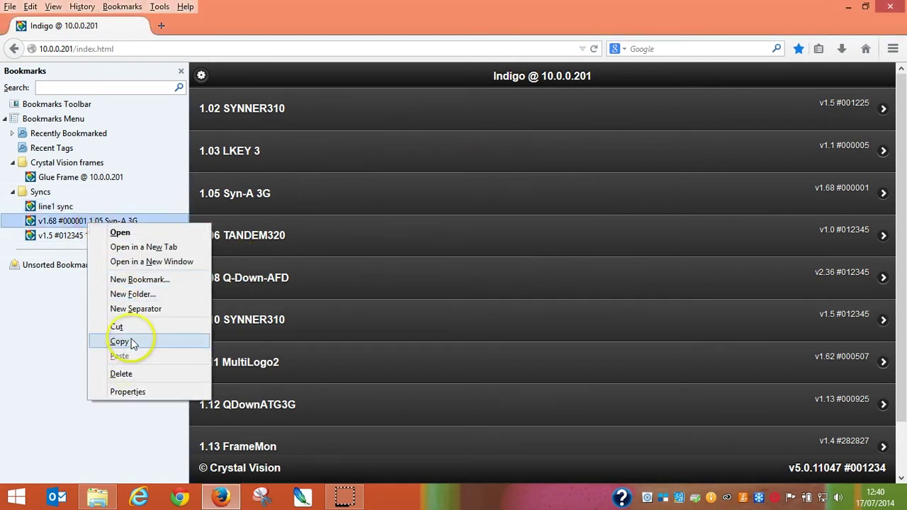
click(139, 392)
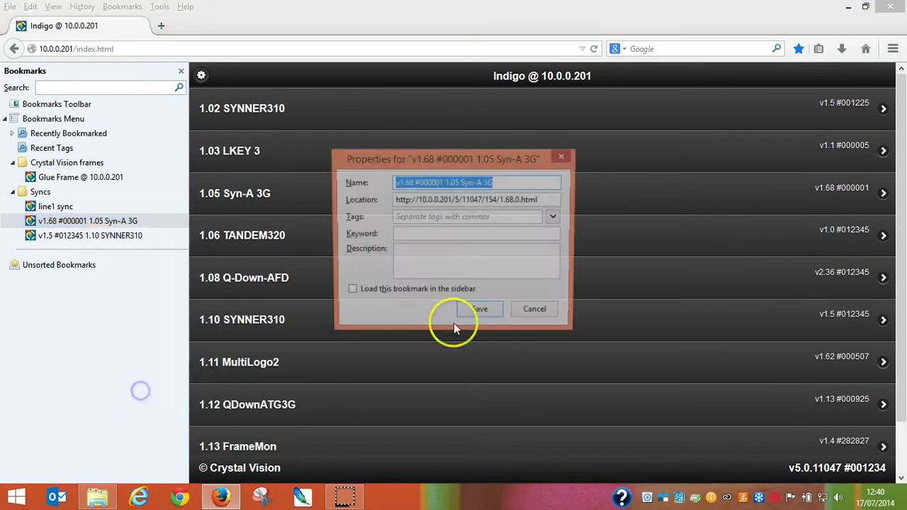
key(Home)
text(line2 sync)
key(Delete)
key(Delete)
key(Delete)
key(Delete)
key(Delete)
key(Delete)
key(Delete)
key(Delete)
key(Delete)
key(Delete)
key(Delete)
key(Delete)
key(Delete)
key(Delete)
key(Delete)
key(Delete)
key(Delete)
key(Delete)
key(Delete)
key(Delete)
key(Delete)
key(Delete)
key(Delete)
key(Delete)
key(Delete)
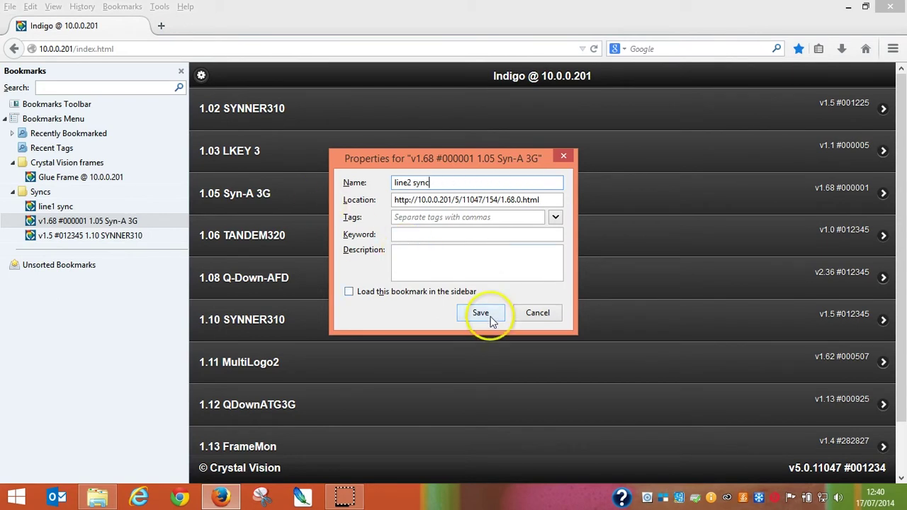
click(480, 313)
Rename the 1.10 SYNNER310 bookmark to 'line3 sync'.
right_click(90, 236)
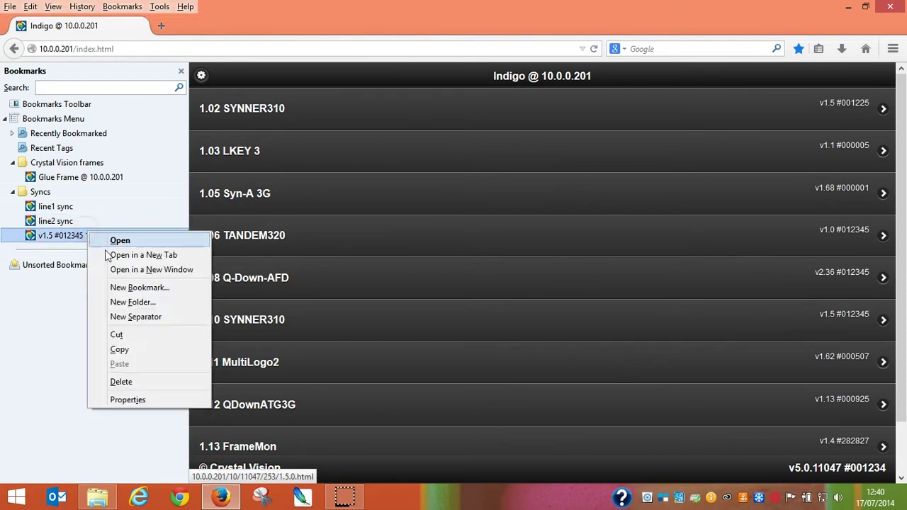
click(128, 400)
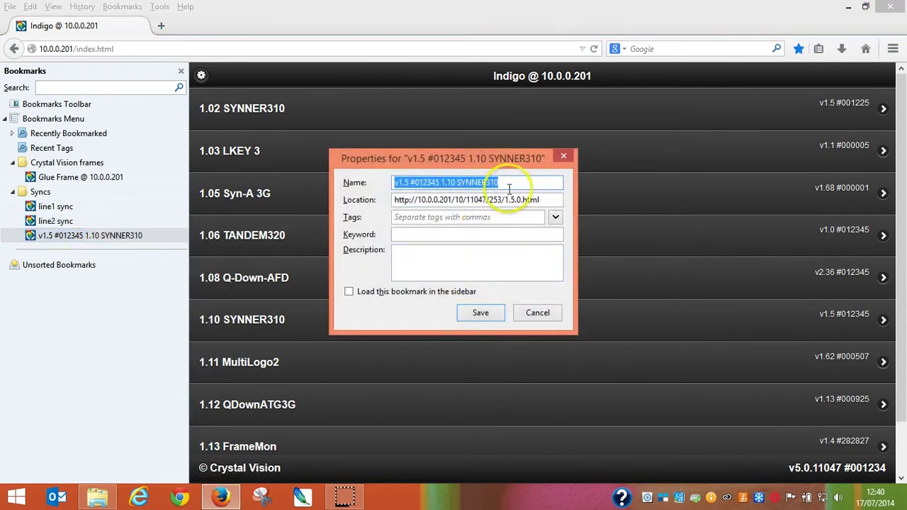
click(392, 183)
text(line)
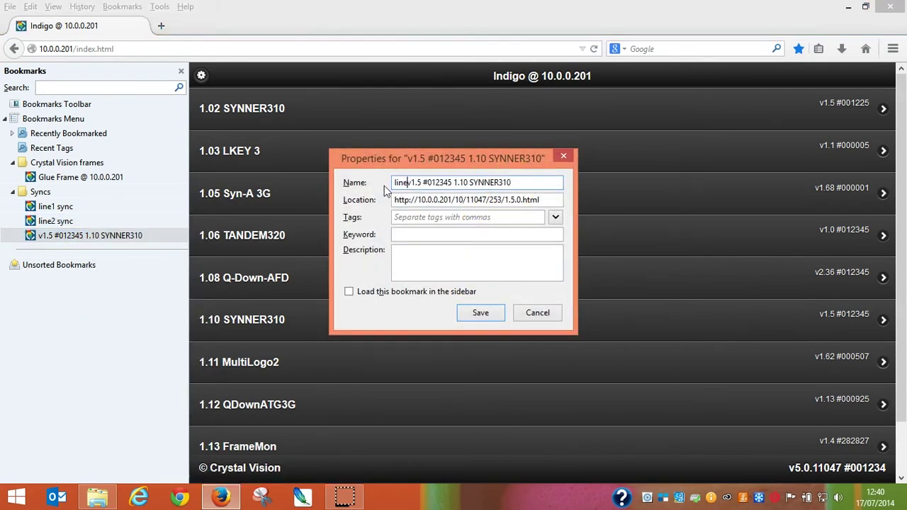
text(3 sync)
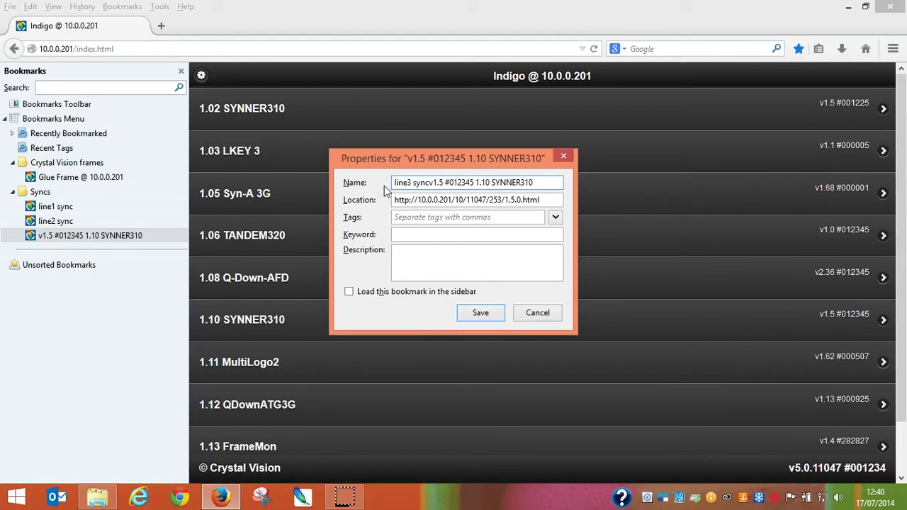
key(Delete)
key(Delete)
key(Delete)
key(Delete)
key(Delete)
key(Delete)
key(Delete)
key(Delete)
key(Delete)
key(Delete)
key(Delete)
key(Delete)
key(Delete)
key(Delete)
key(Delete)
key(Delete)
key(Delete)
key(Delete)
key(Delete)
key(Delete)
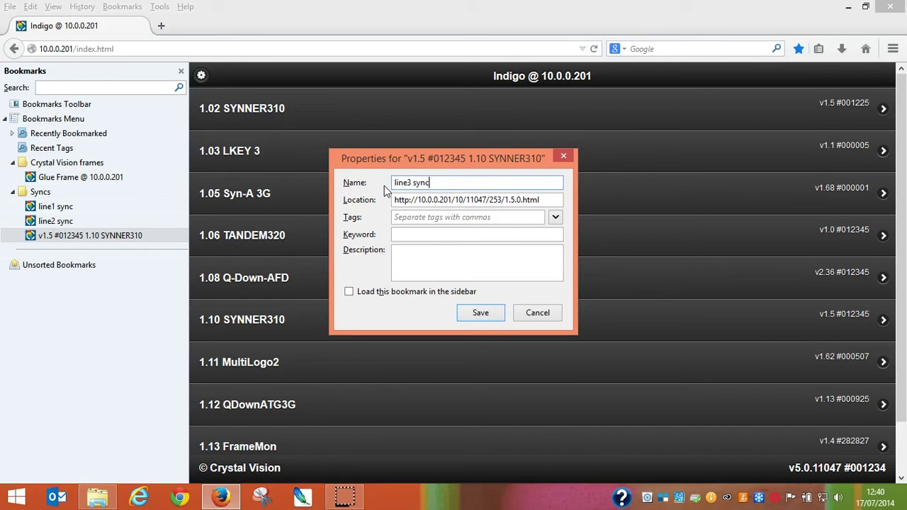
click(479, 313)
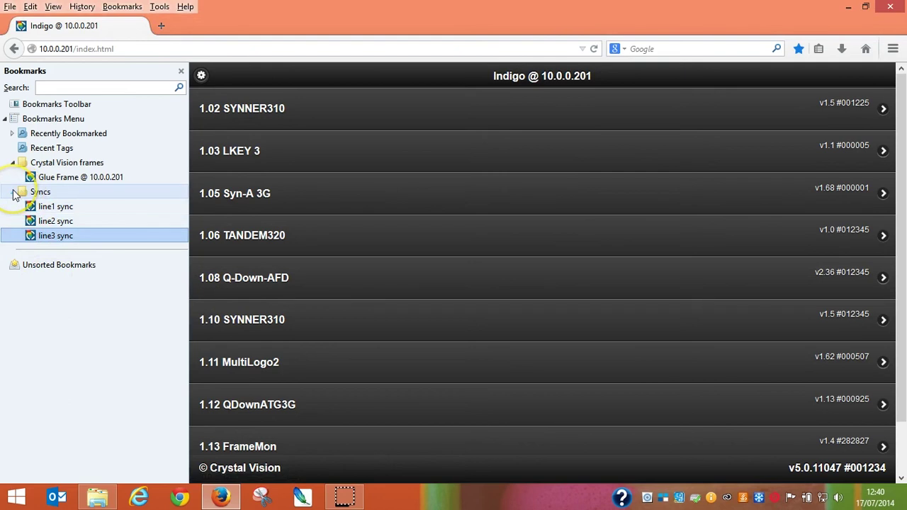
Collapse the Syncs and Crystal Vision frames folders, search for line1, and open 'line1 sync'.
click(13, 191)
click(12, 163)
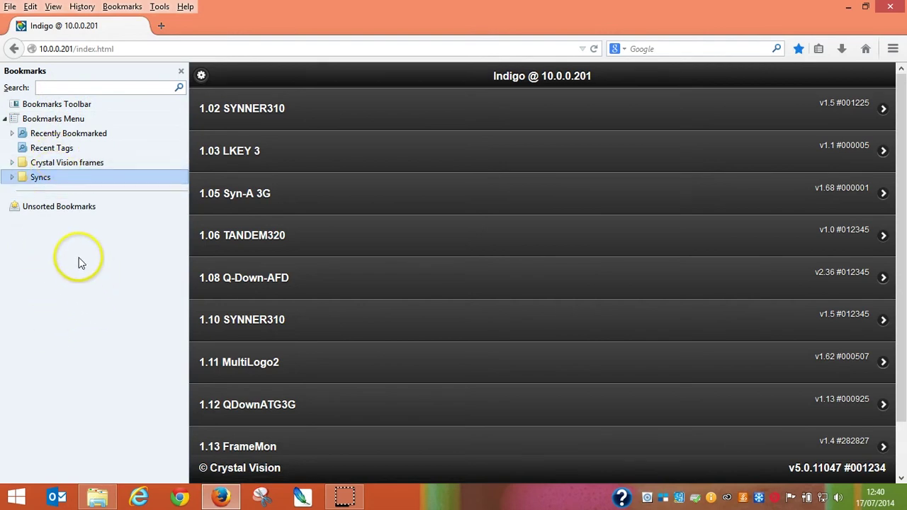
click(84, 86)
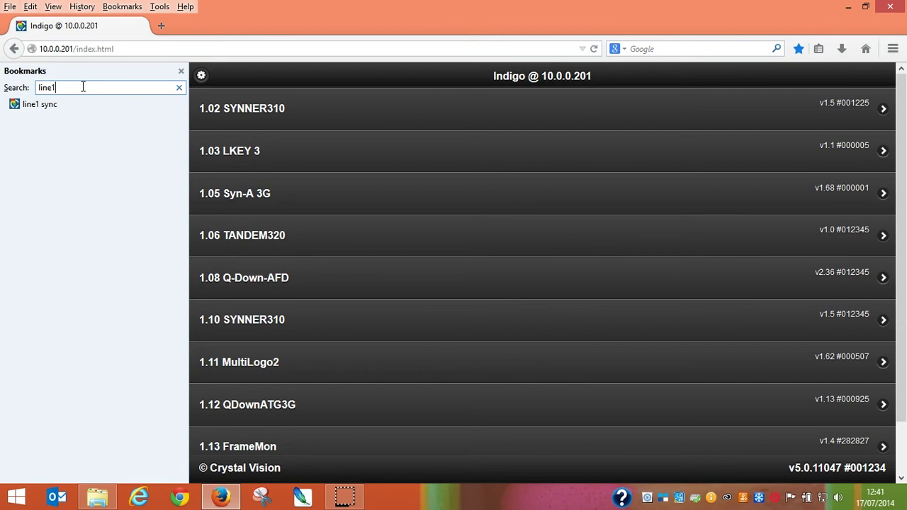
click(50, 104)
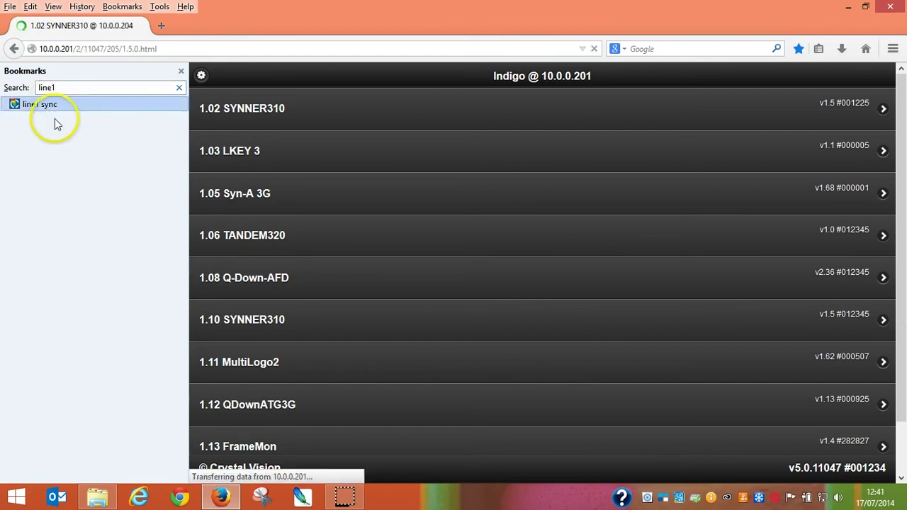